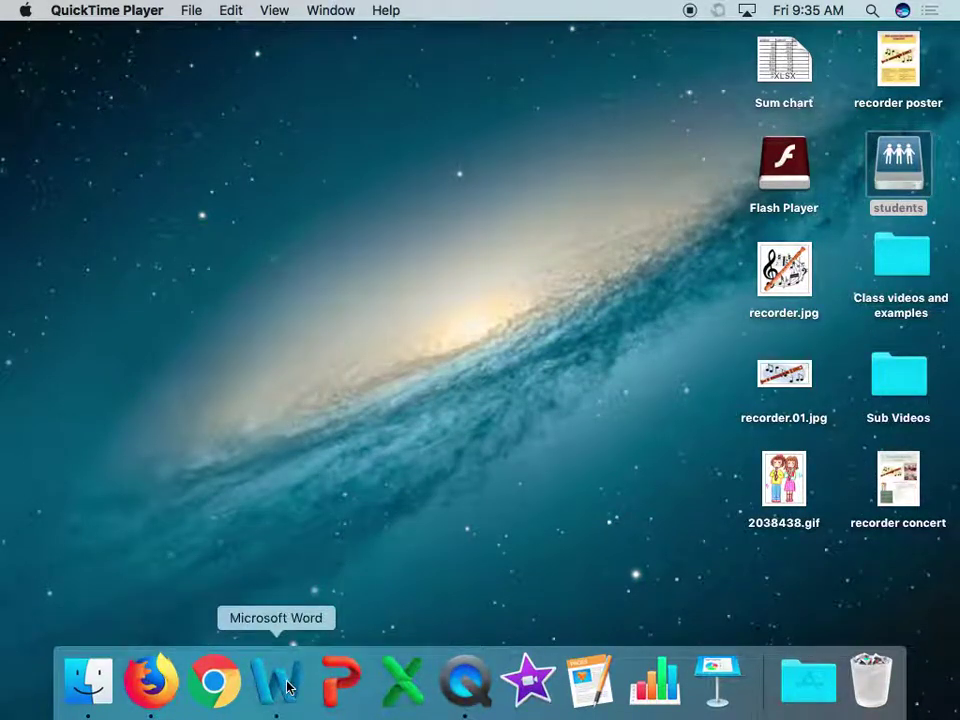
# Launch Word and create a blank Word Document from the Document Gallery
pyautogui.click(276, 684)
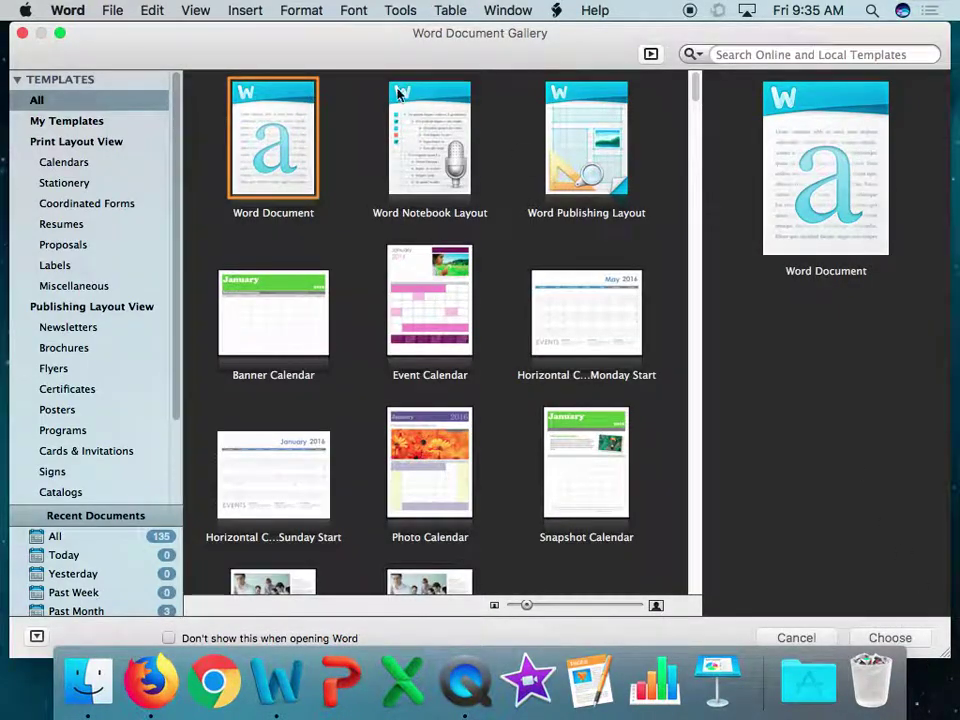
pyautogui.click(925, 639)
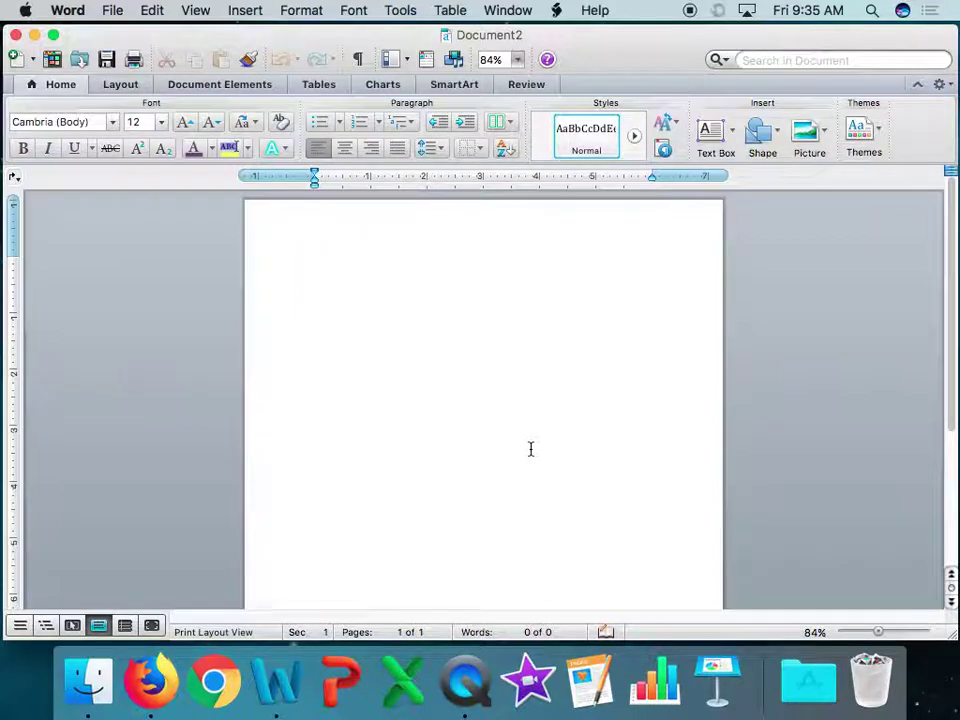
# Check the Layout orientation options, keep Portrait, and switch to the SmartArt tab
pyautogui.click(118, 84)
pyautogui.click(57, 138)
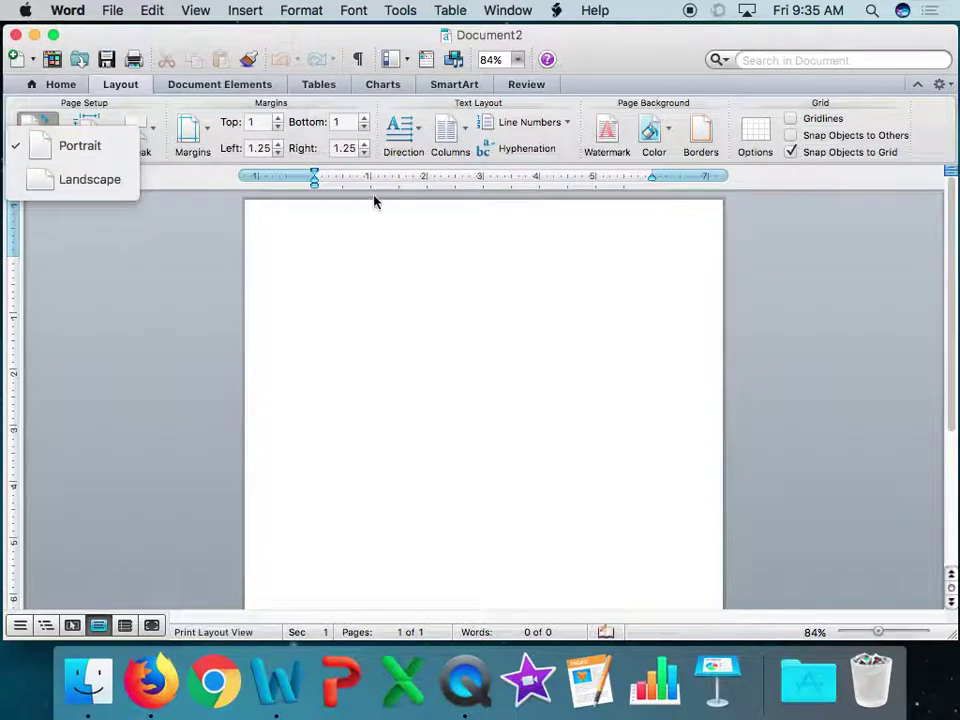
pyautogui.click(402, 279)
pyautogui.click(450, 84)
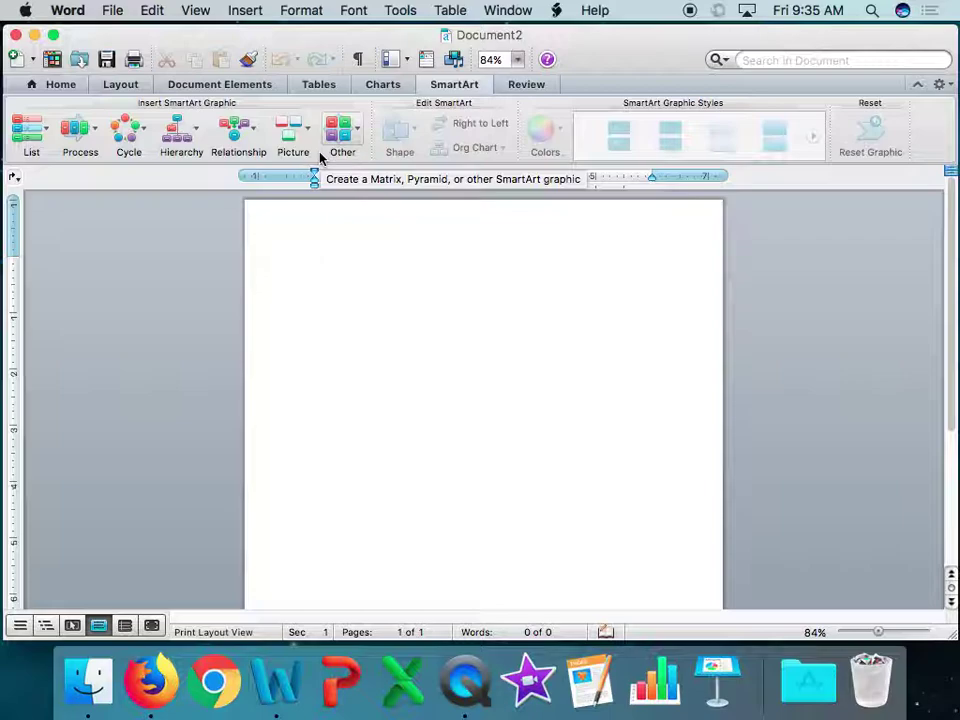
# Insert the Vertical Chevron List graphic from the List layouts
pyautogui.click(48, 134)
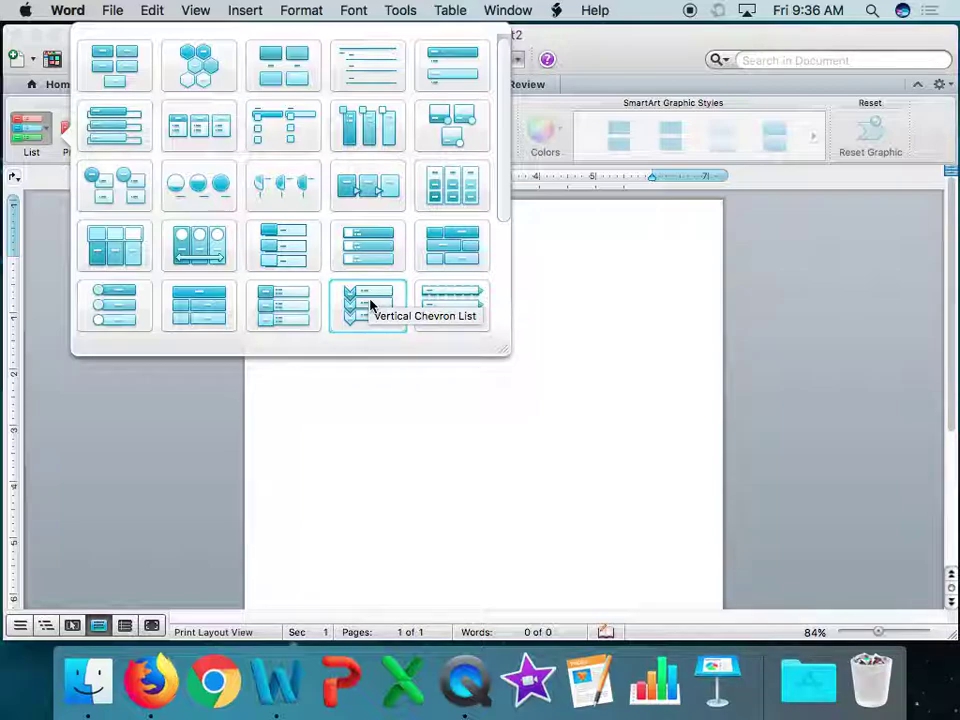
pyautogui.click(370, 305)
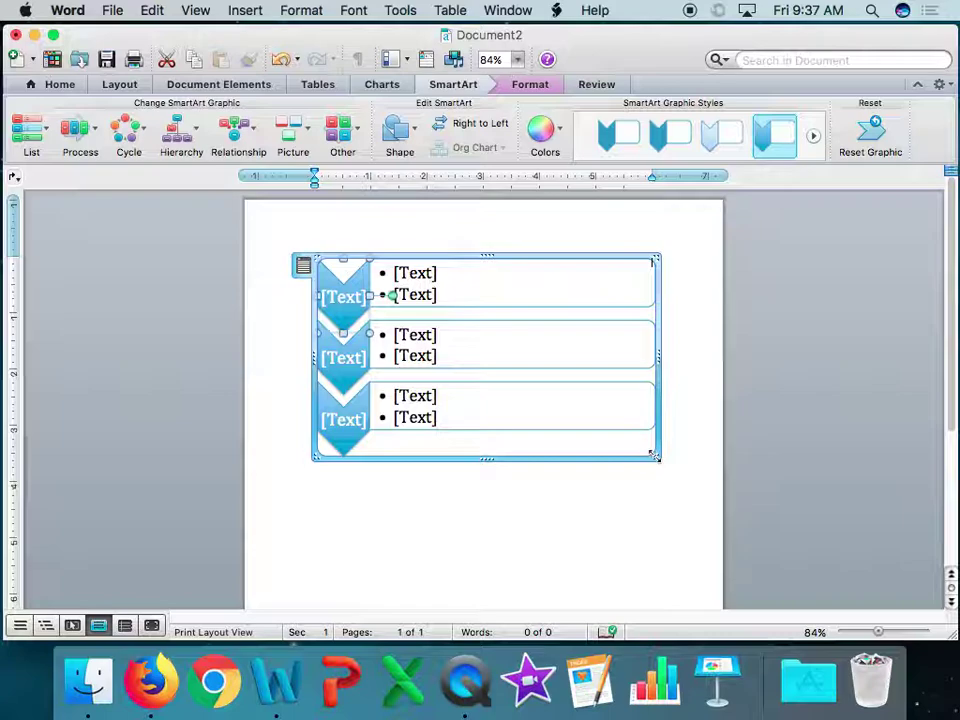
# Enlarge the chevron list to about 5.7 by 8.58 inches, filling most of the page
pyautogui.moveTo(654, 456); pyautogui.dragTo(646, 598)
pyautogui.moveTo(951, 444); pyautogui.dragTo(930, 540)
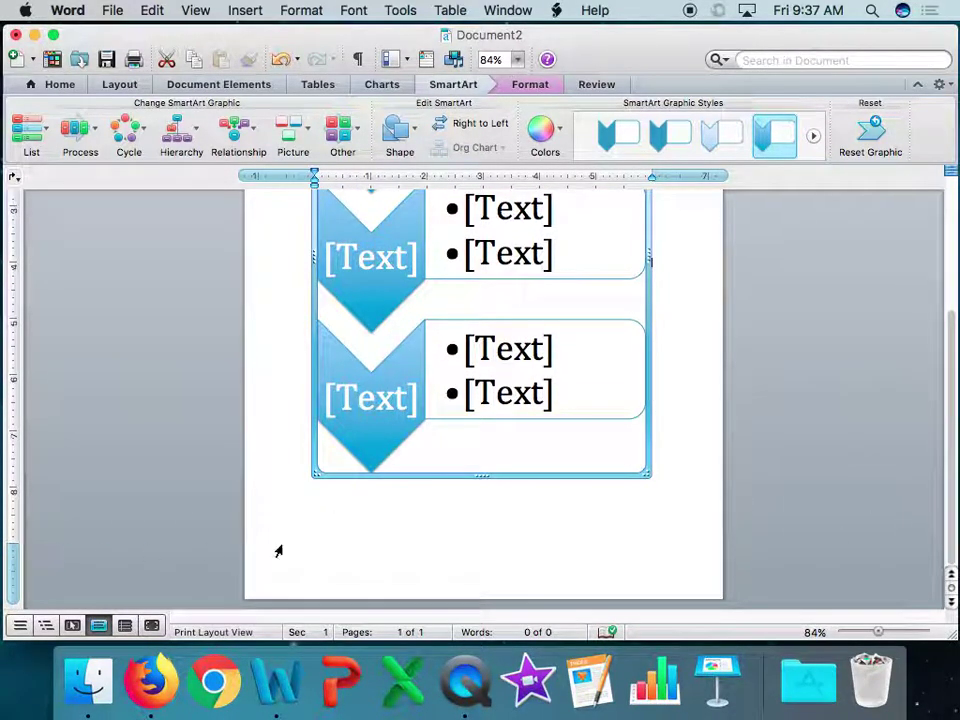
pyautogui.moveTo(645, 470); pyautogui.dragTo(630, 524)
pyautogui.moveTo(780, 494); pyautogui.dragTo(819, 476)
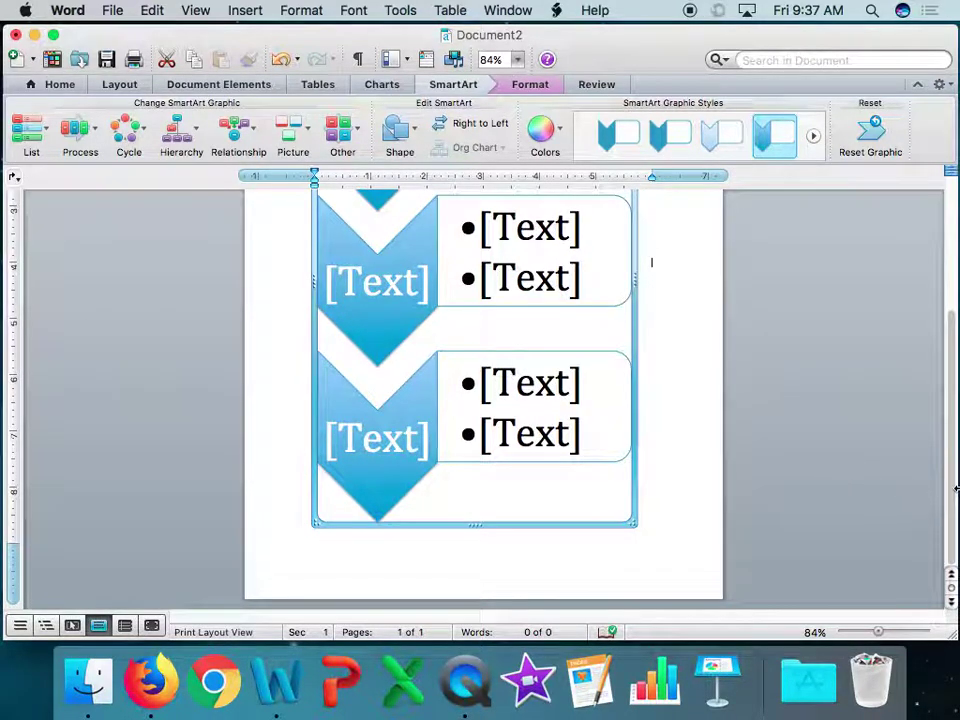
pyautogui.moveTo(948, 490); pyautogui.dragTo(954, 326)
# Enter 'After 2 Minutes', 'After 8 Minutes' and 'After 20 Minutes' as the chevron labels
pyautogui.click(390, 337)
pyautogui.click(421, 348)
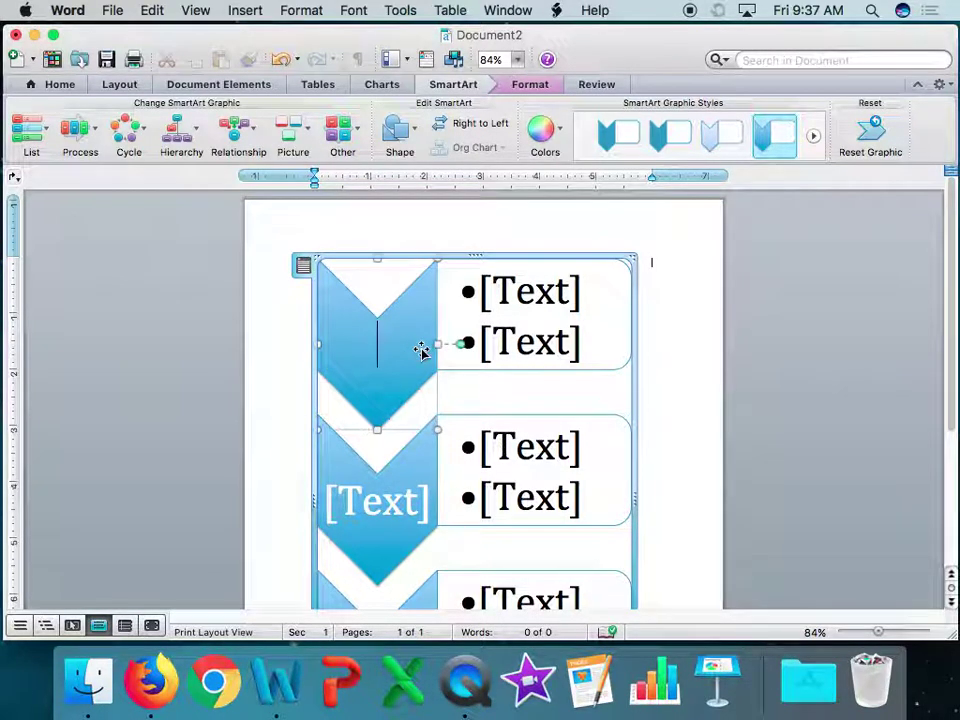
pyautogui.write('After 2')
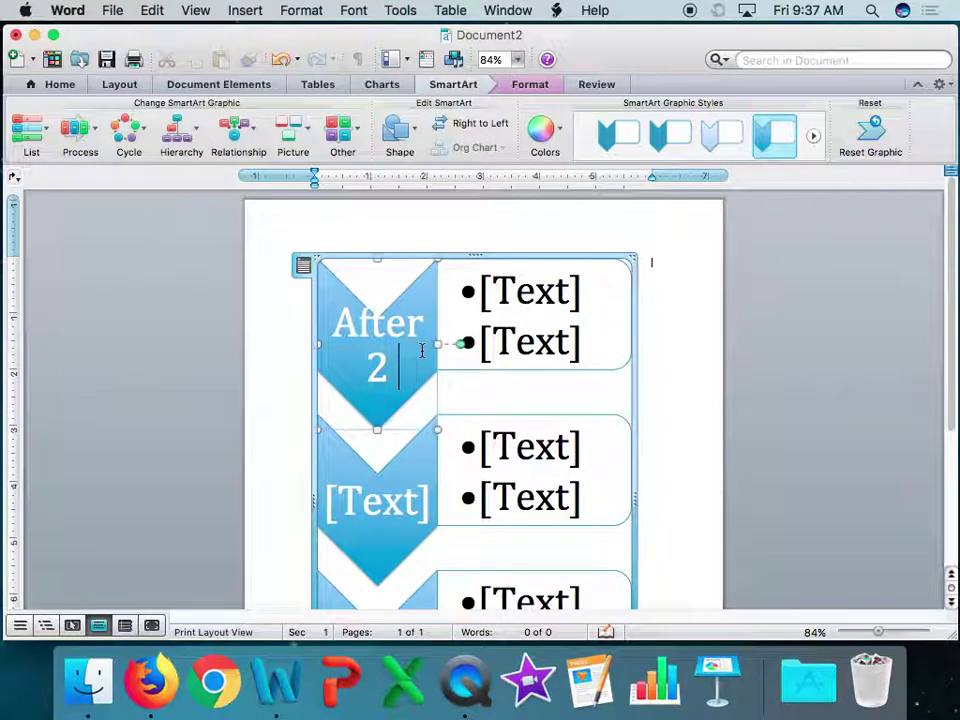
pyautogui.write(' Minutes')
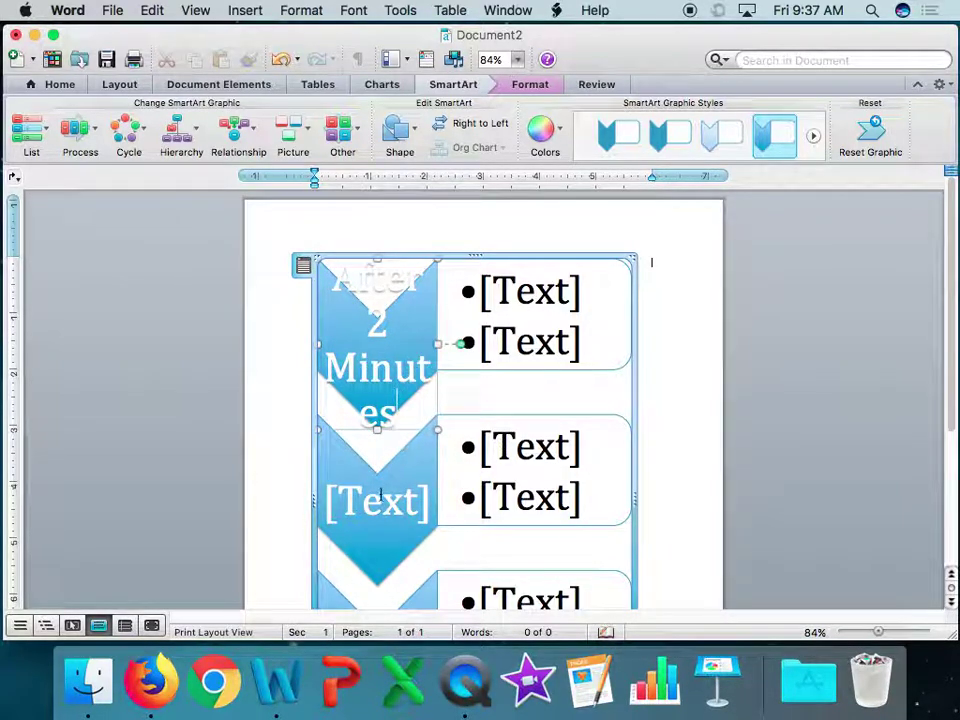
pyautogui.click(380, 494)
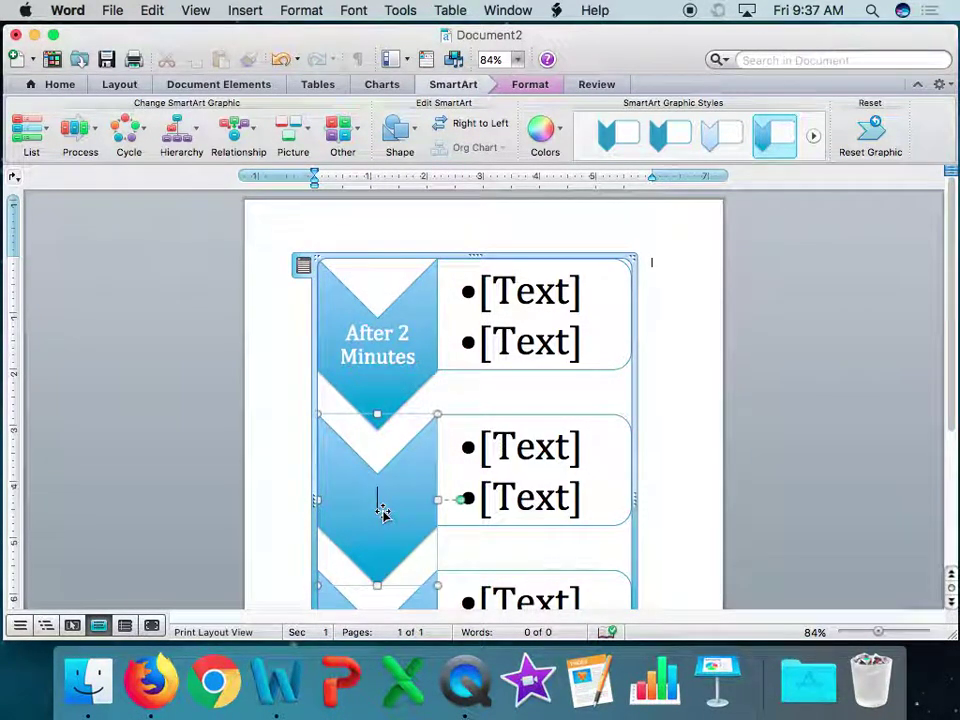
pyautogui.write('After 8')
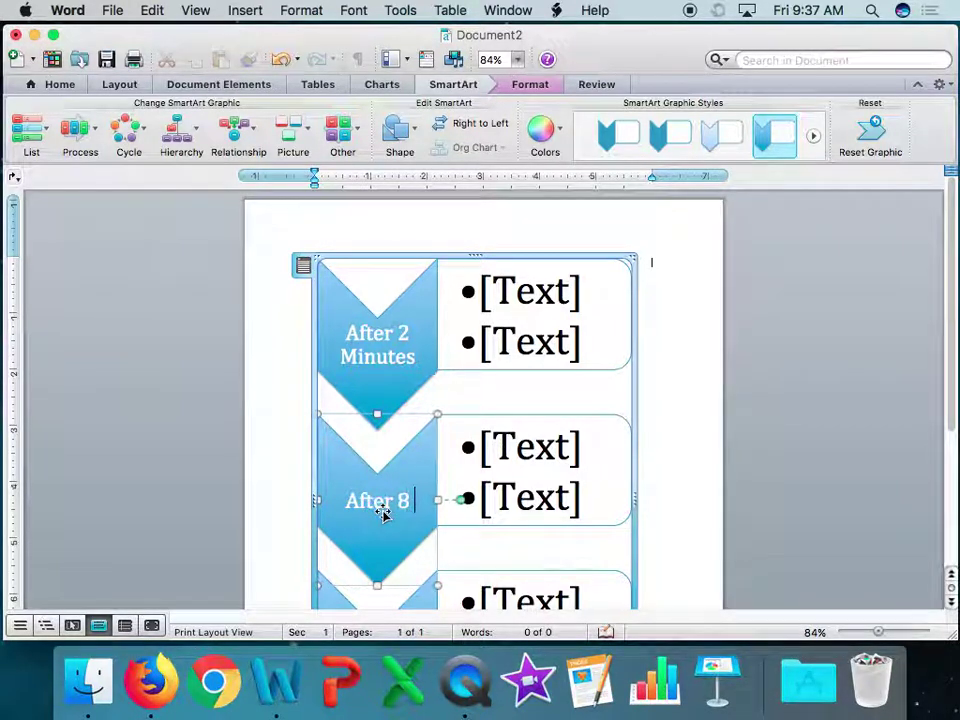
pyautogui.write(' Minutes')
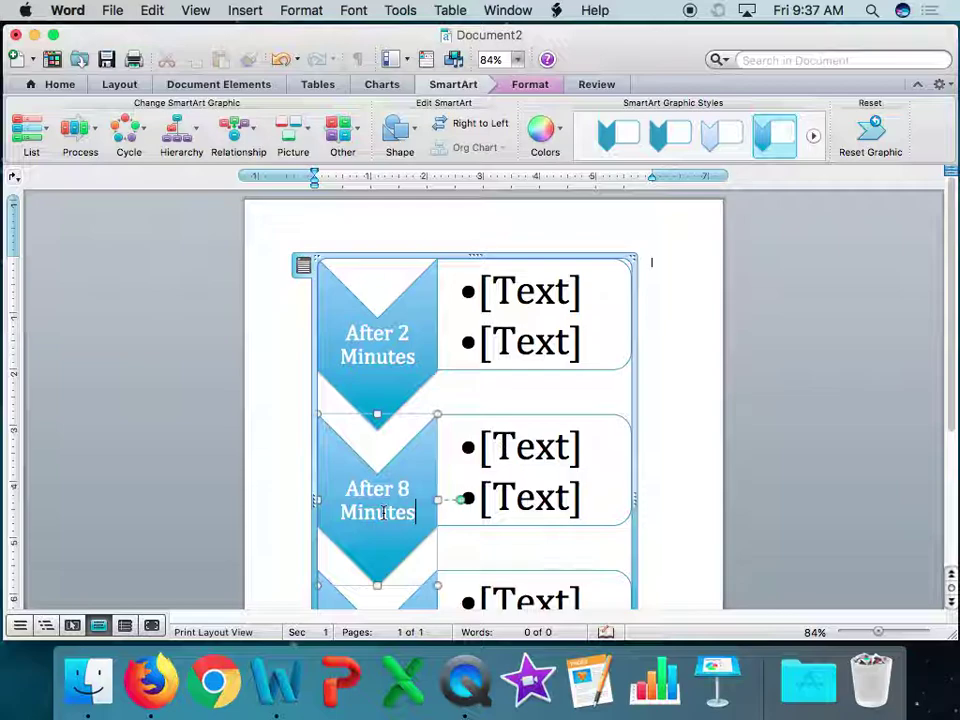
pyautogui.moveTo(950, 373); pyautogui.dragTo(942, 495)
pyautogui.click(386, 495)
pyautogui.write('A')
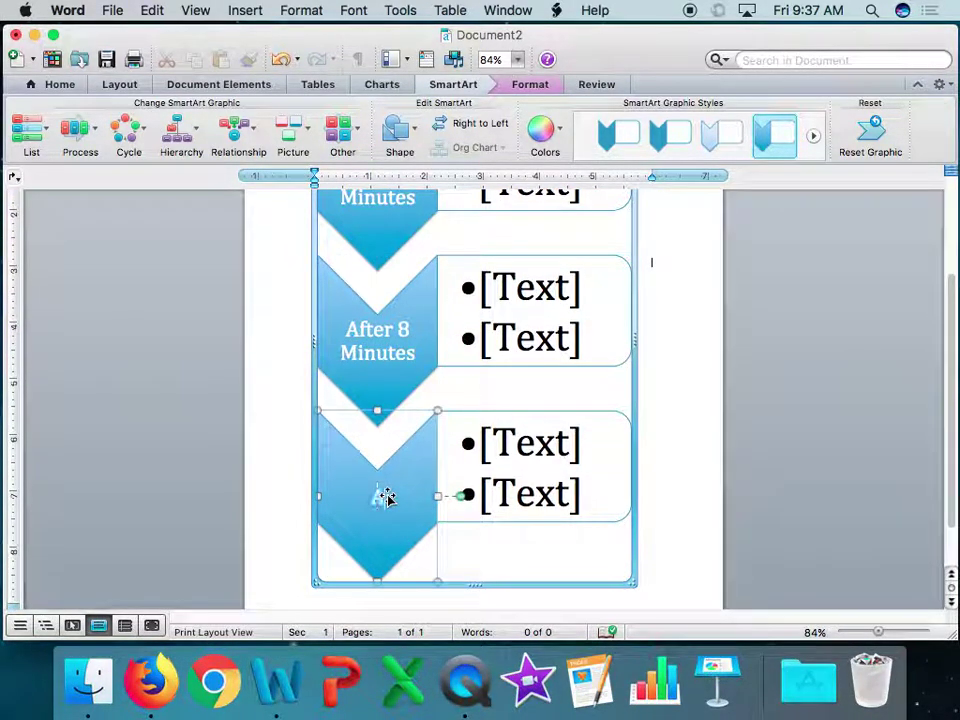
pyautogui.write('fter 20 mi')
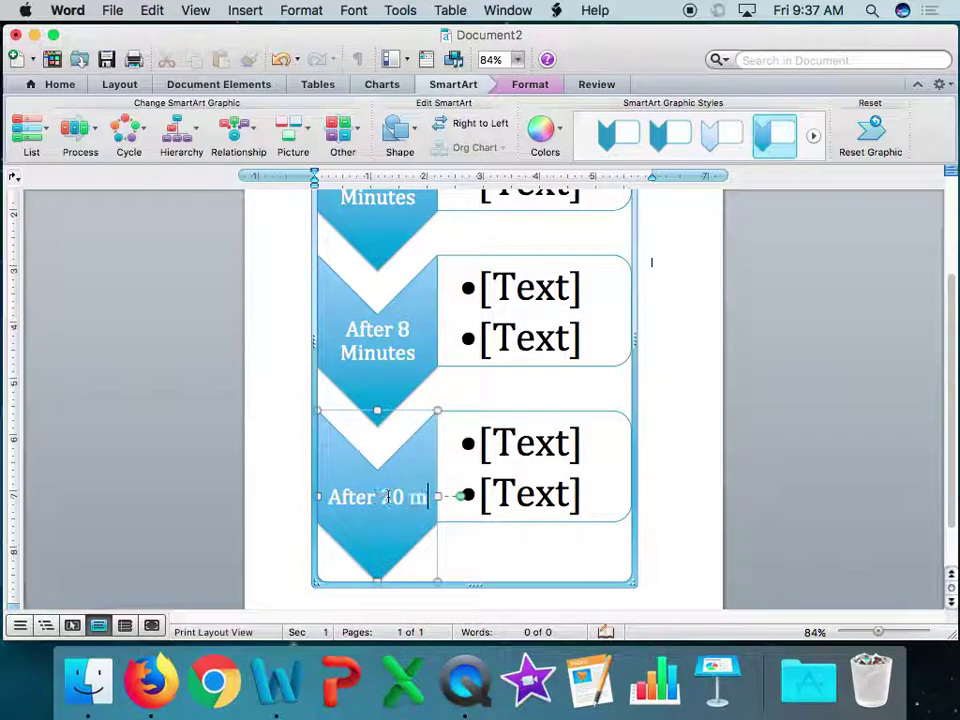
pyautogui.press('BackSpace')
pyautogui.press('BackSpace')
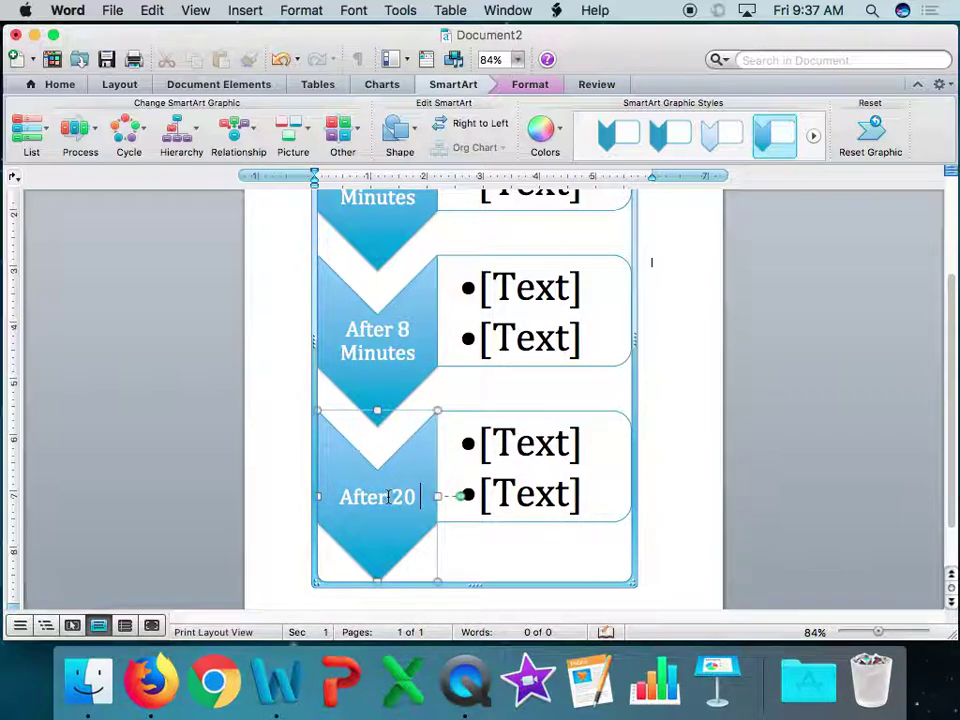
pyautogui.write('Minutes')
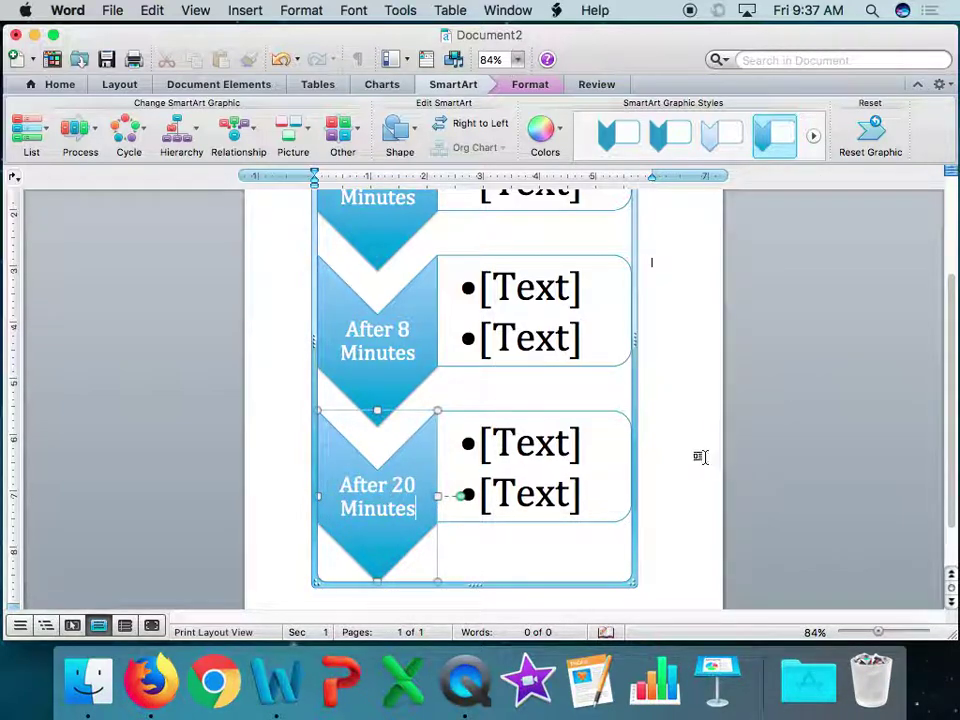
pyautogui.click(700, 457)
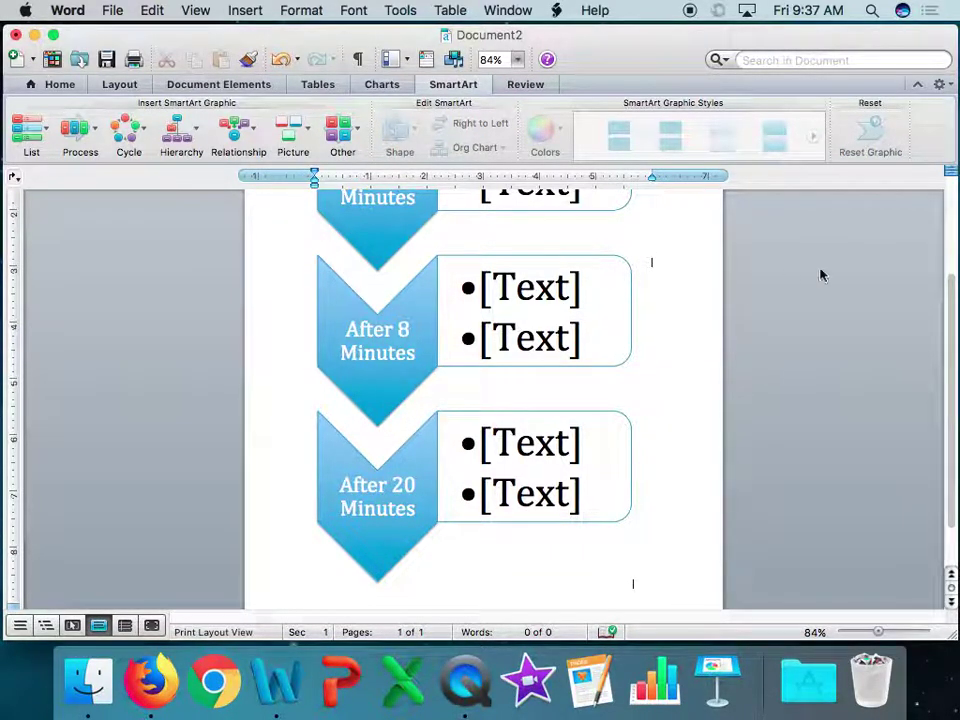
# In the first box, type the bullets 'Name', 'female teen' and 'Brother's name'
pyautogui.scroll(3, 952, 318)
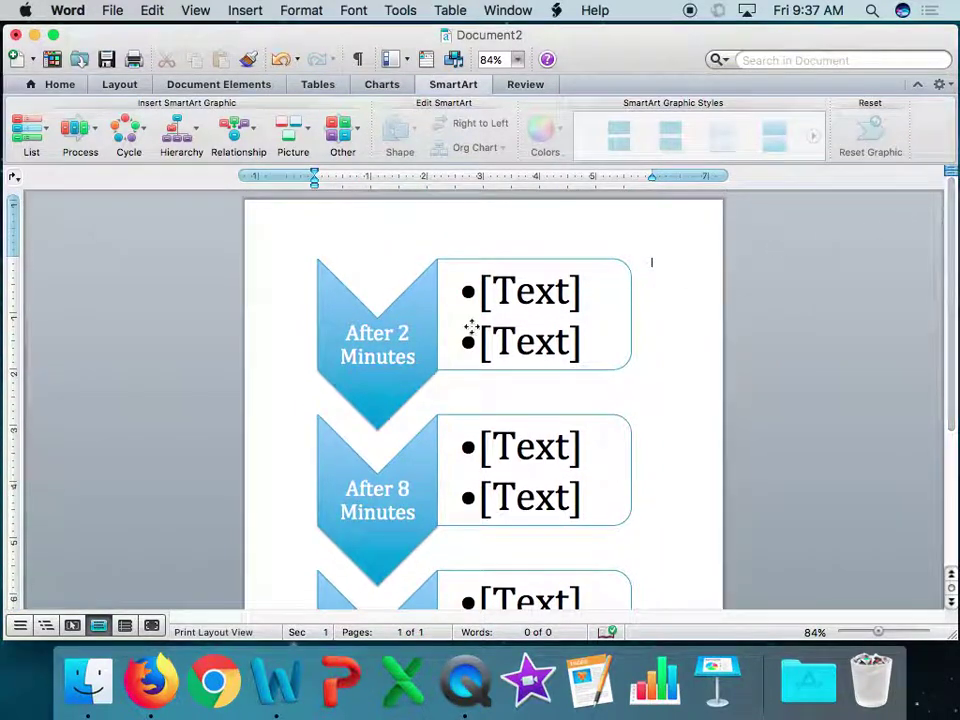
pyautogui.click(508, 290)
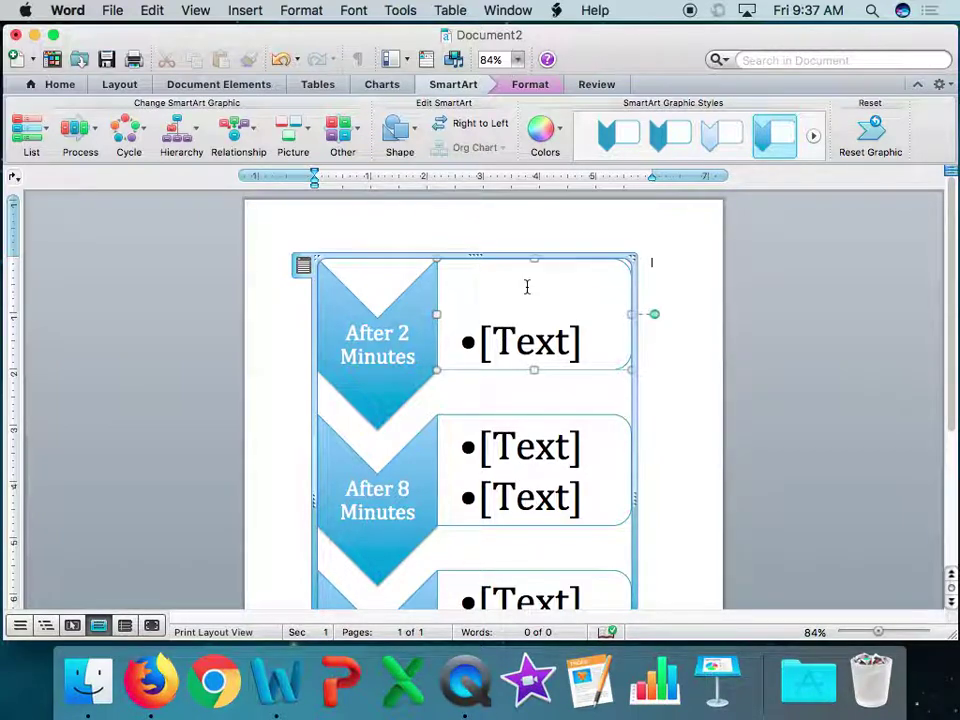
pyautogui.write('Ne')
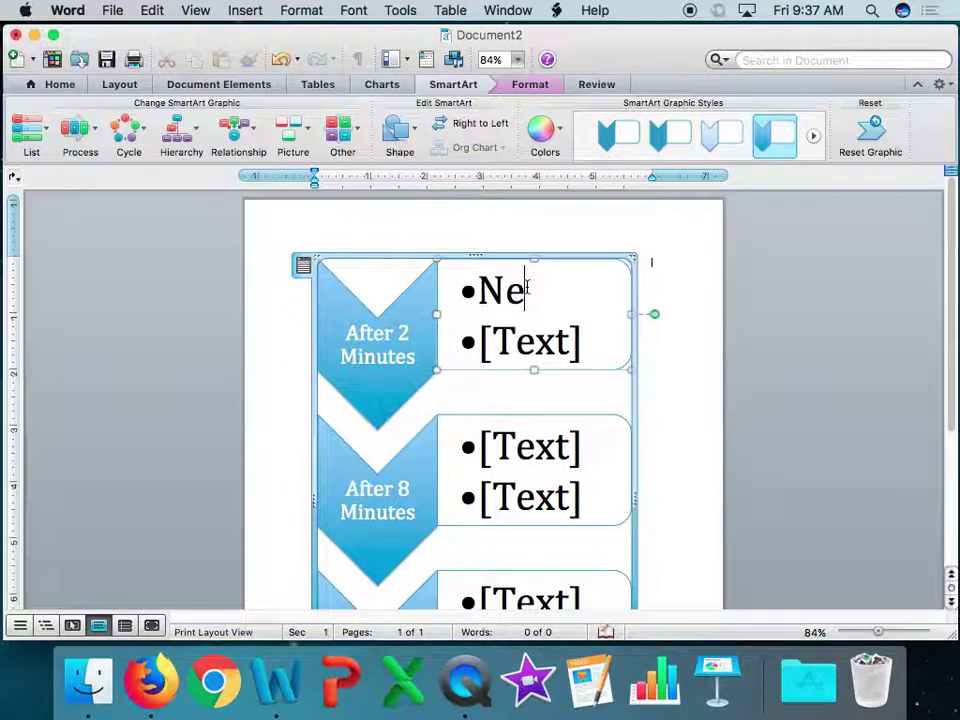
pyautogui.press('BackSpace')
pyautogui.write('ame')
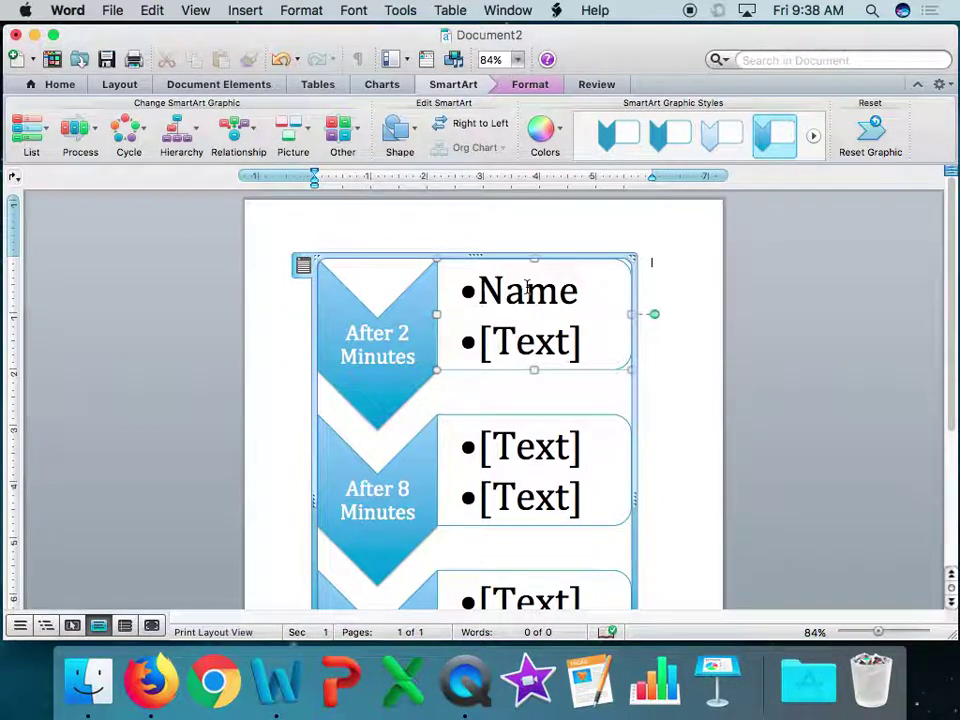
pyautogui.press('Return')
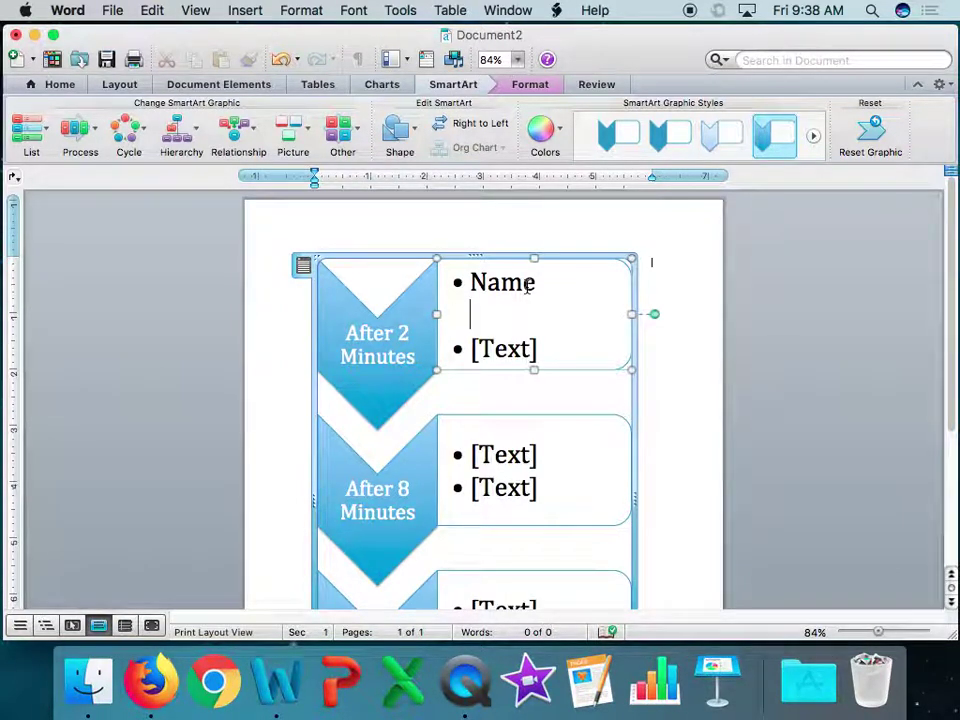
pyautogui.write('fem')
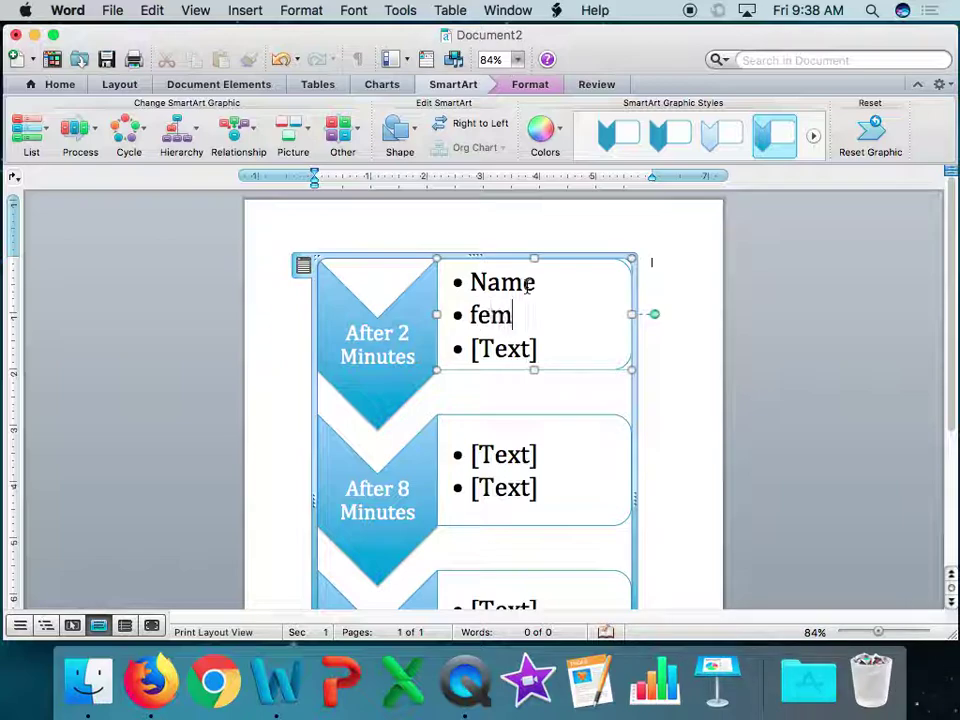
pyautogui.write('ale t')
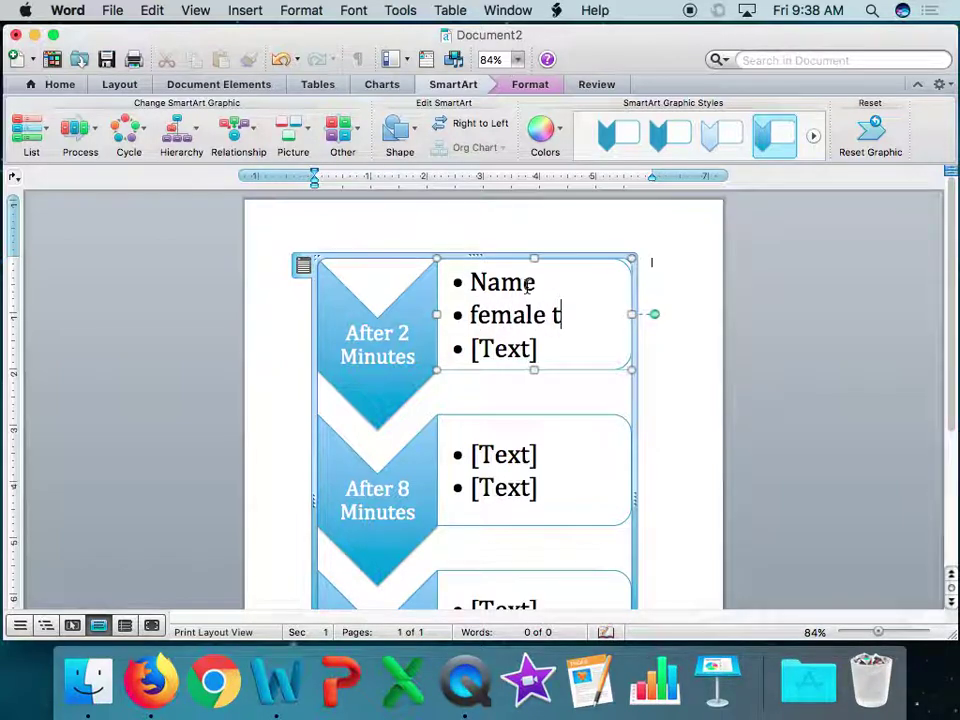
pyautogui.write('een')
pyautogui.press('Return')
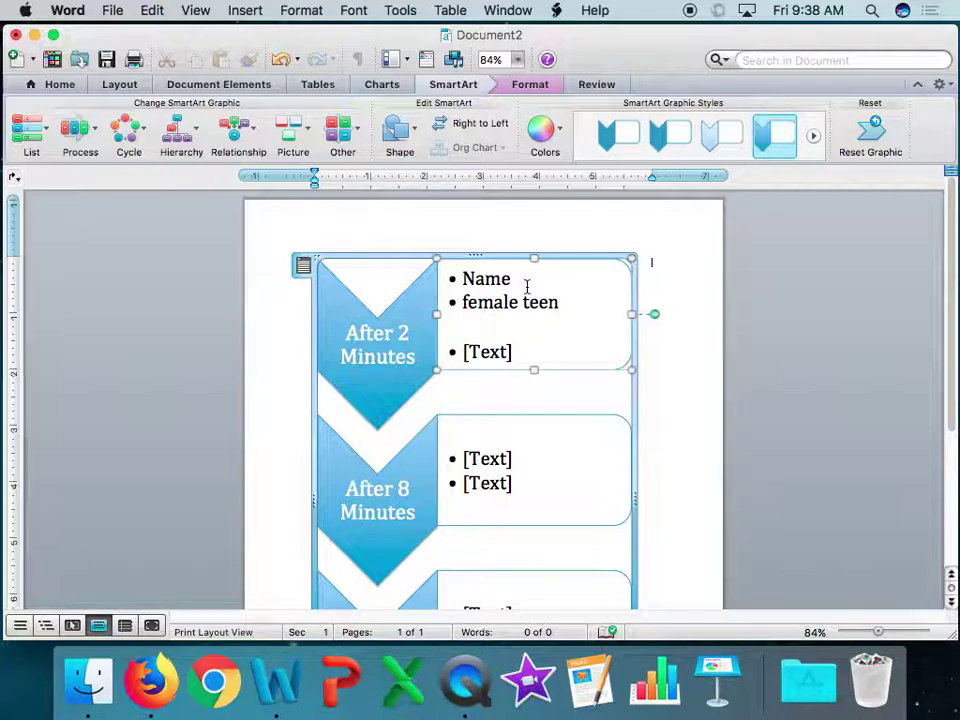
pyautogui.write('Brother')
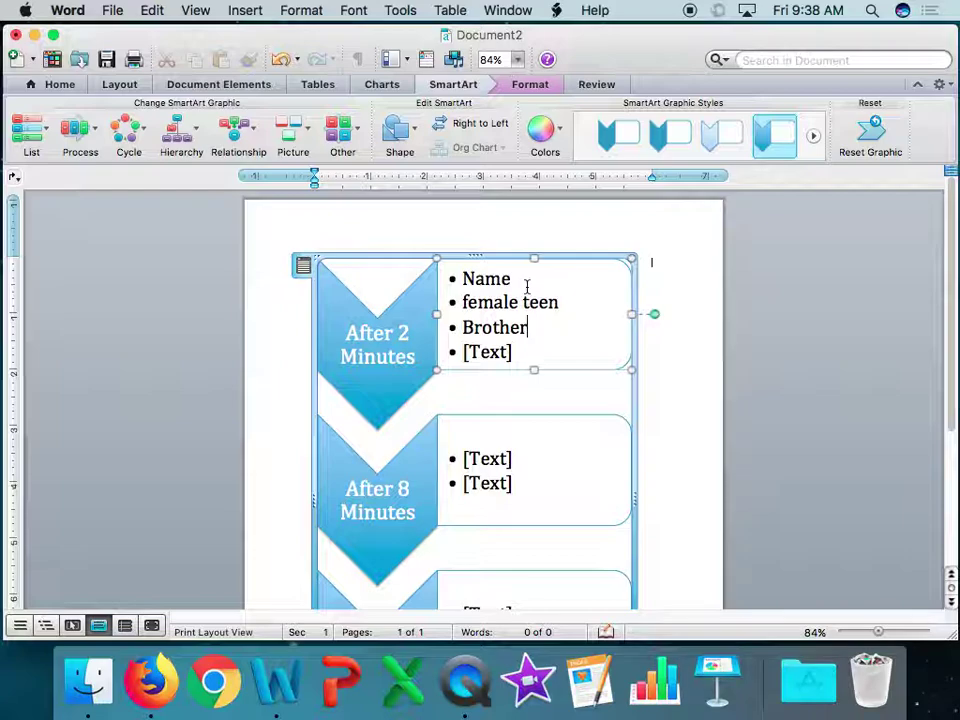
pyautogui.write("'s name")
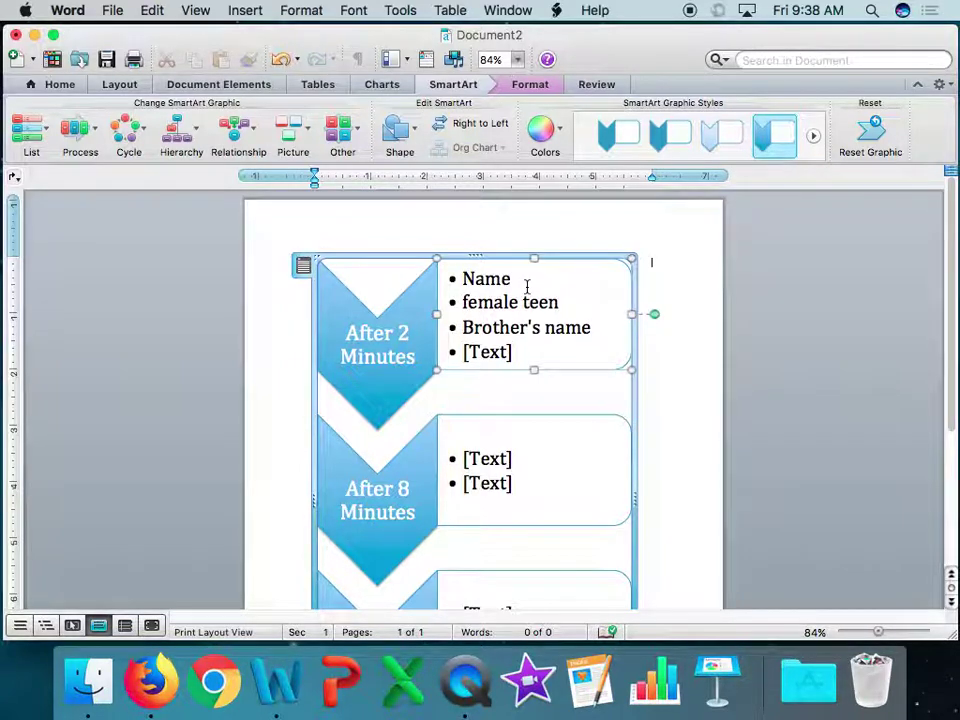
pyautogui.press('Return')
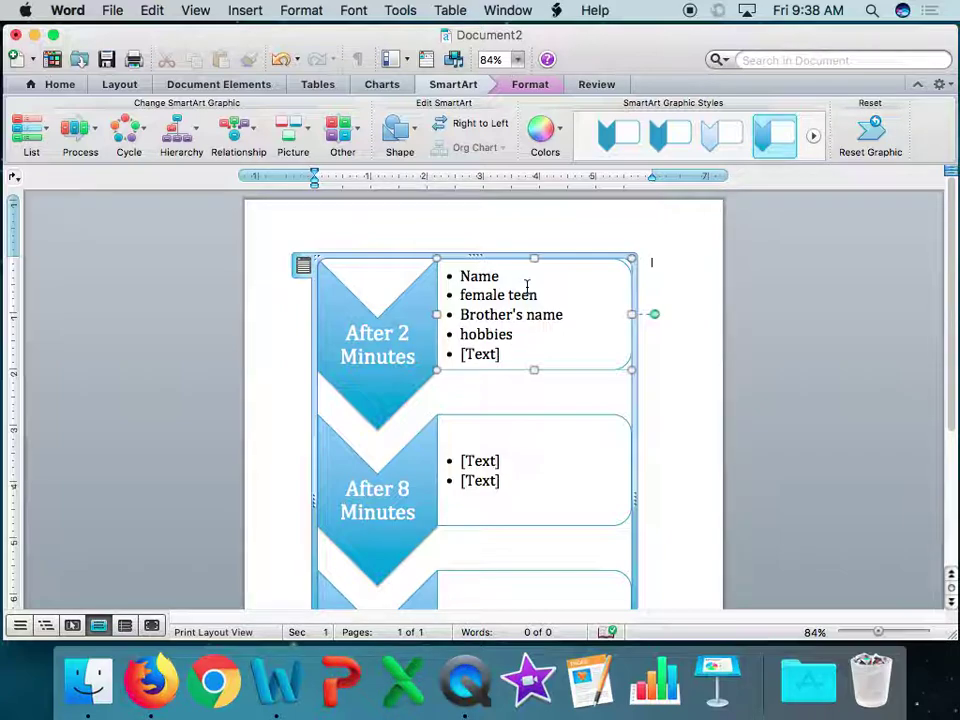
# Delete the empty placeholder bullet from the first box and select the whole diagram
pyautogui.click(497, 354)
pyautogui.press('BackSpace')
pyautogui.click(572, 390)
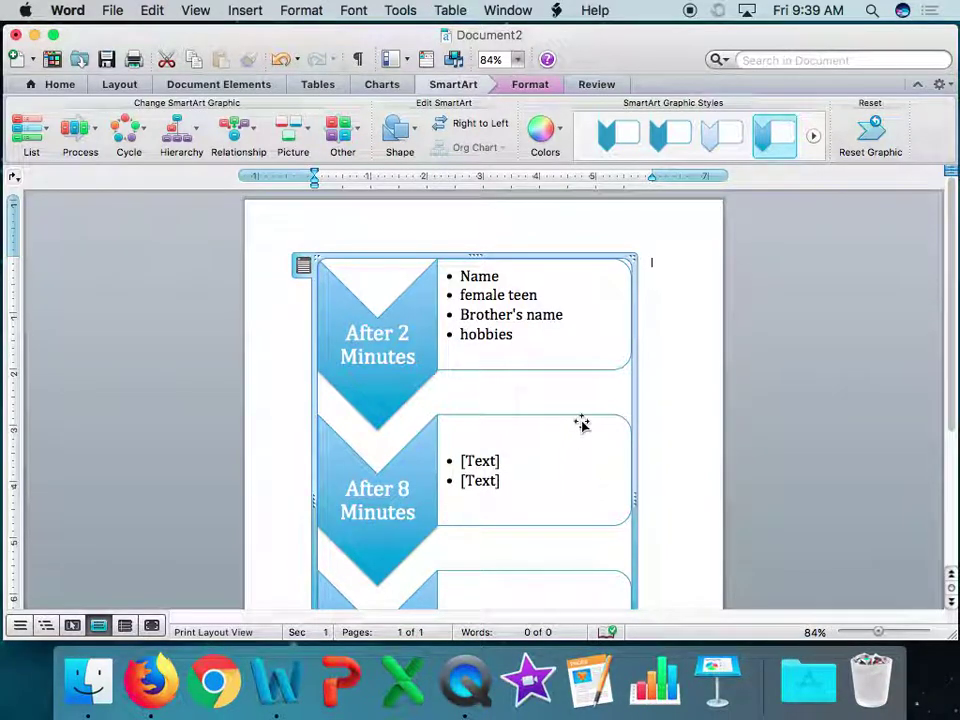
pyautogui.moveTo(952, 386); pyautogui.dragTo(952, 435)
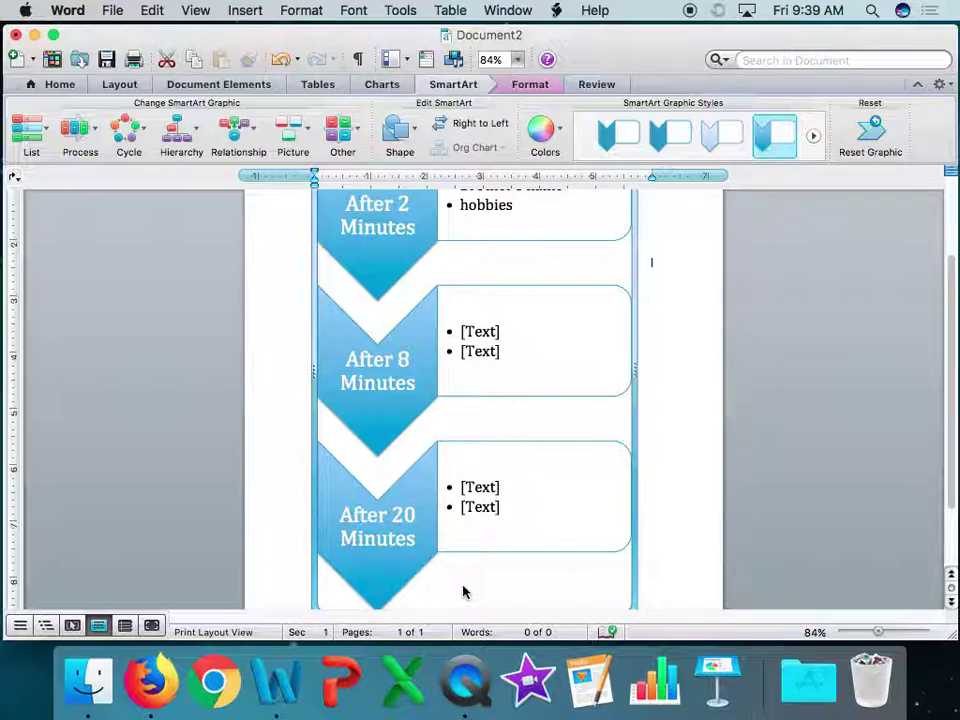
pyautogui.moveTo(946, 386); pyautogui.dragTo(952, 307)
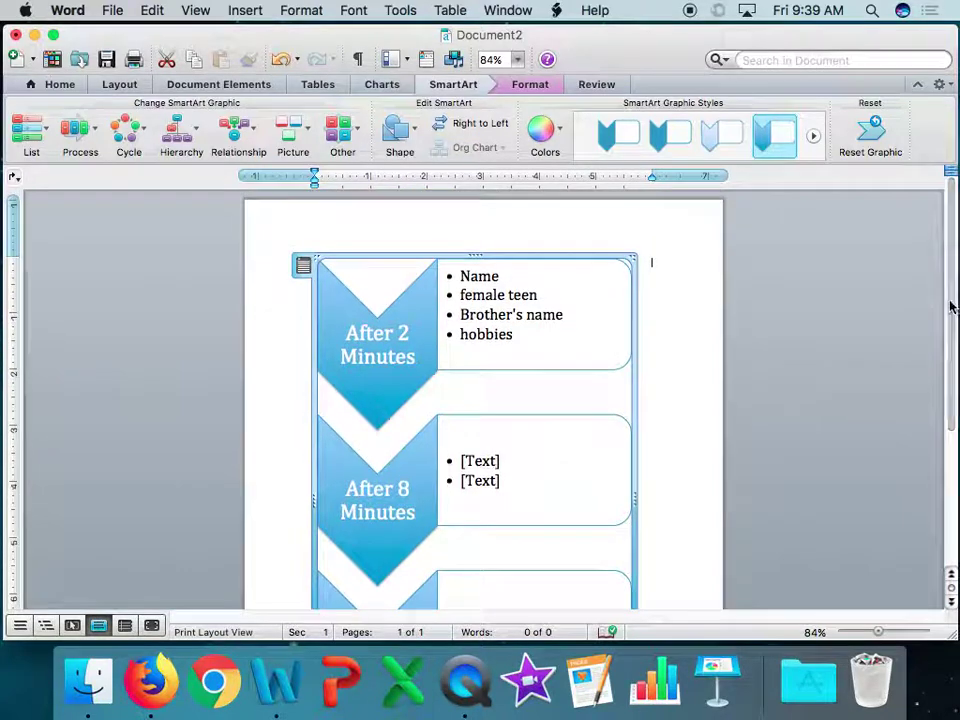
# Apply the purple Accent 4 colour scheme to the chevron diagram
pyautogui.click(330, 316)
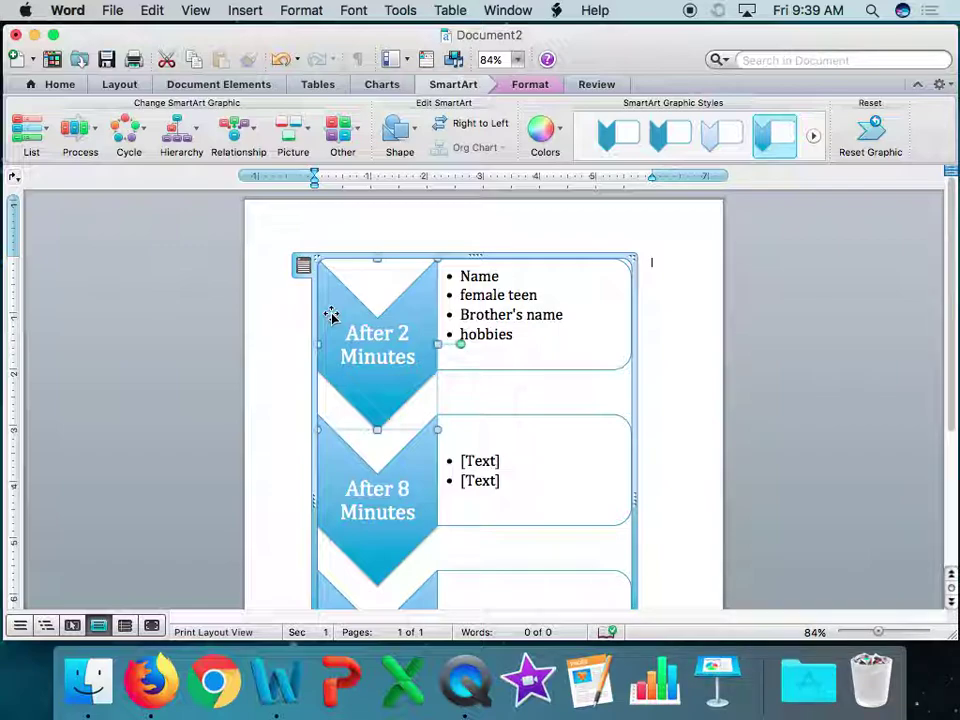
pyautogui.click(561, 130)
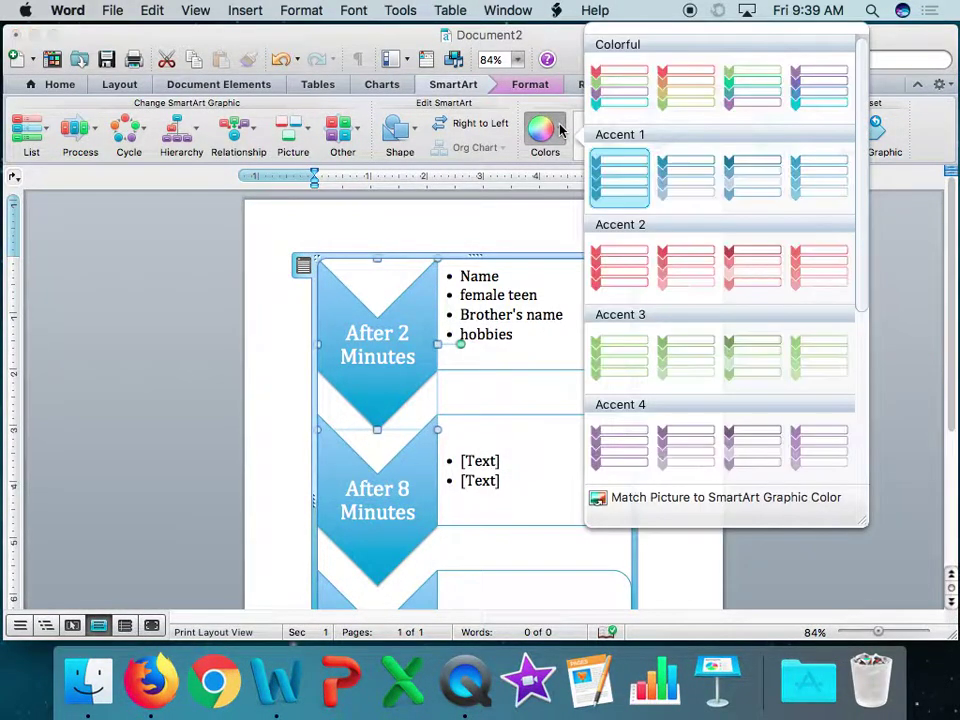
pyautogui.click(630, 442)
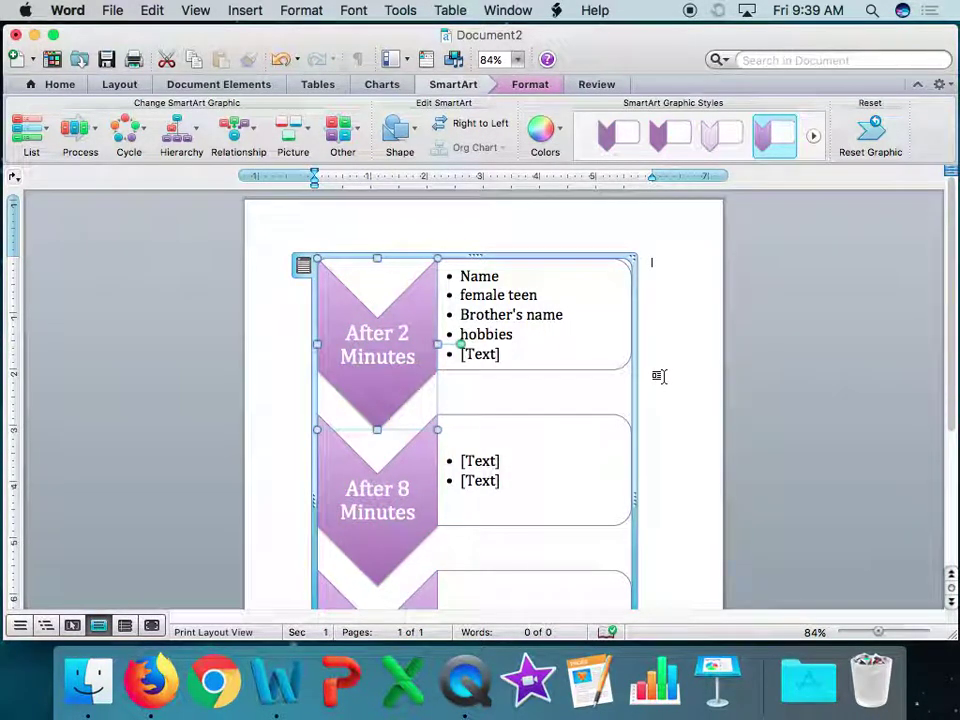
# Give the 'After 2 Minutes' chevron a solid orange fill through Format Shape
pyautogui.rightClick(418, 328)
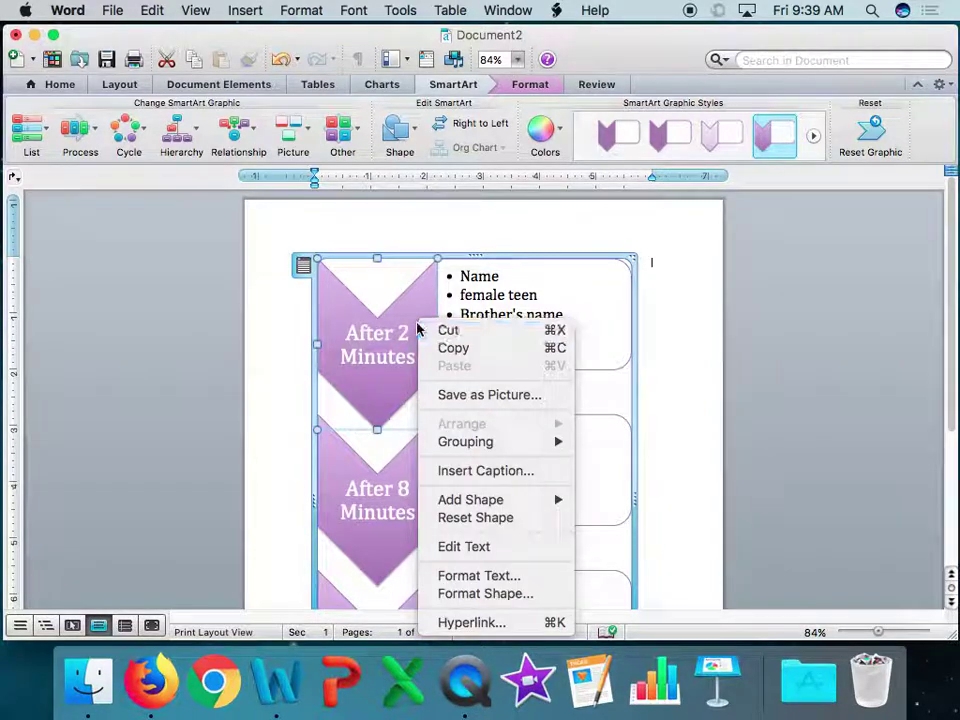
pyautogui.click(550, 594)
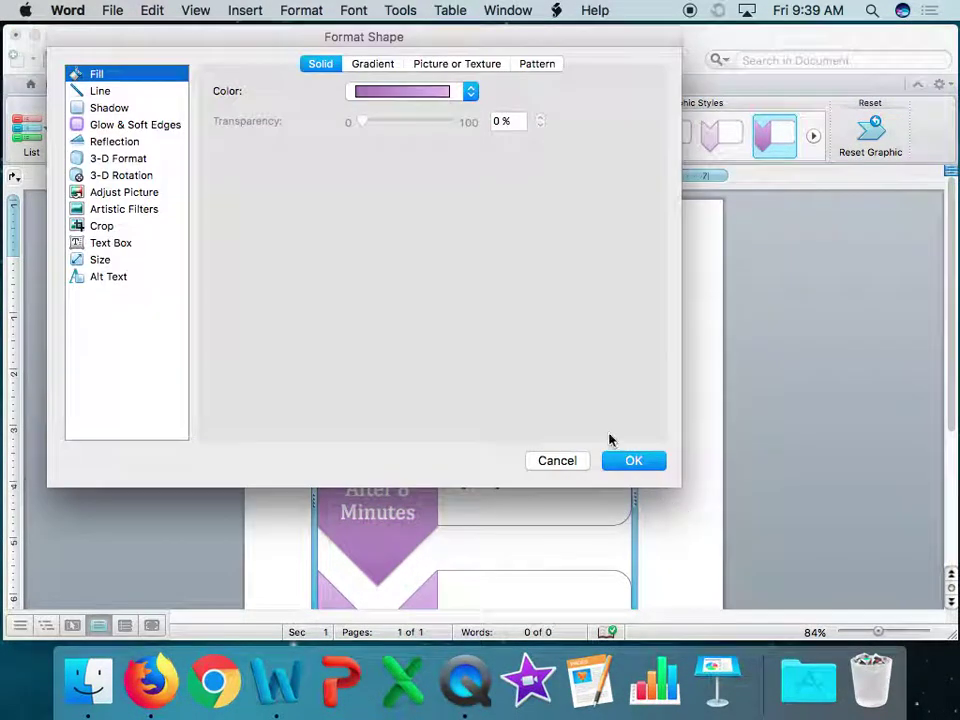
pyautogui.click(470, 91)
pyautogui.click(420, 150)
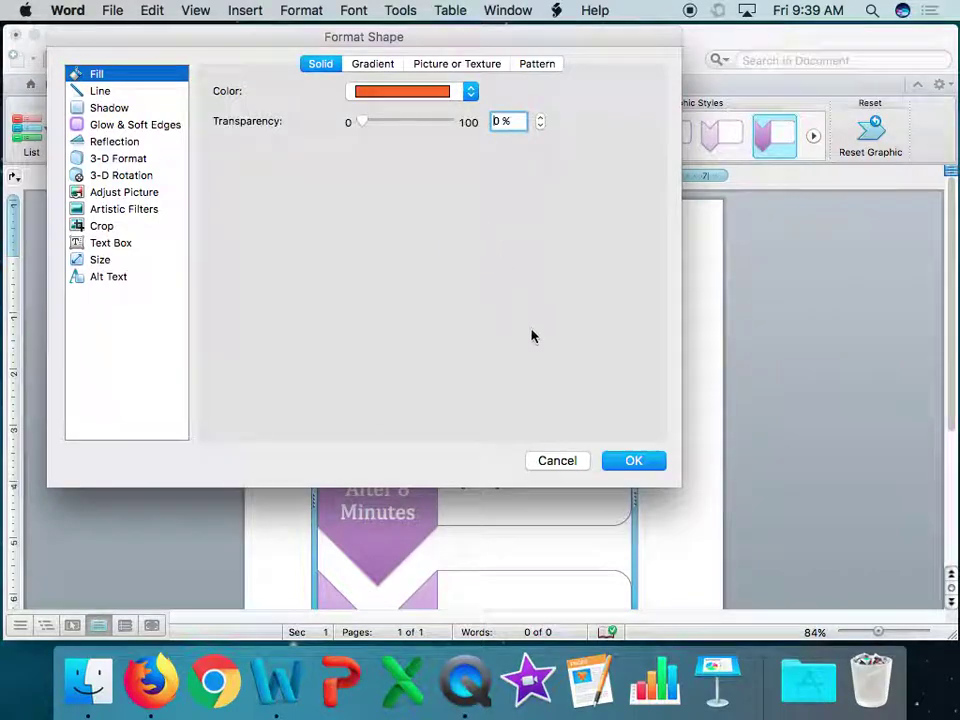
pyautogui.click(610, 462)
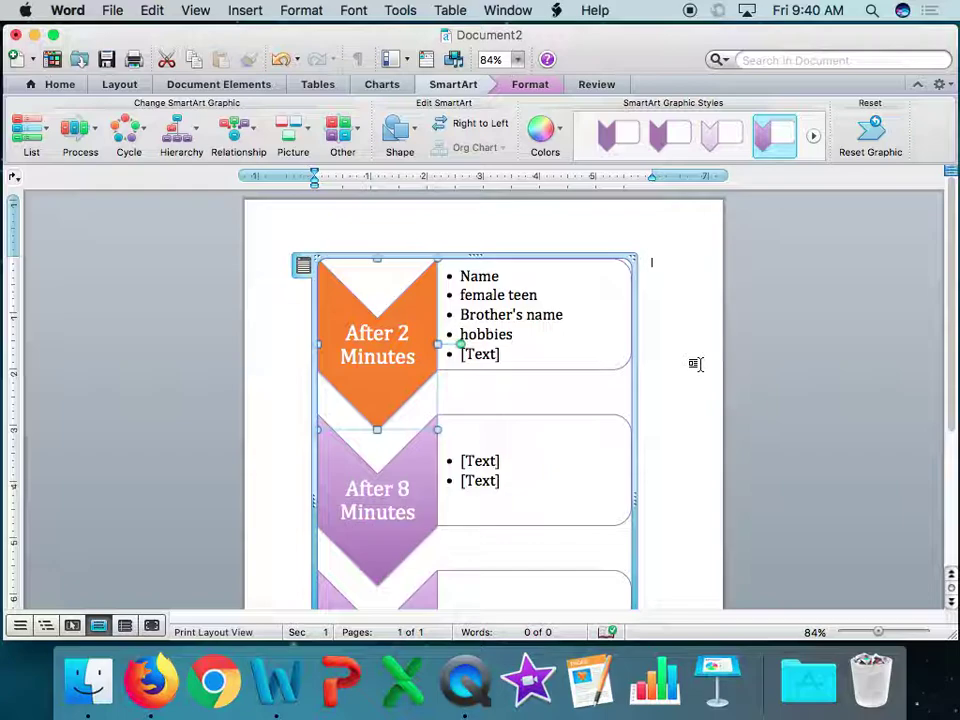
pyautogui.click(90, 132)
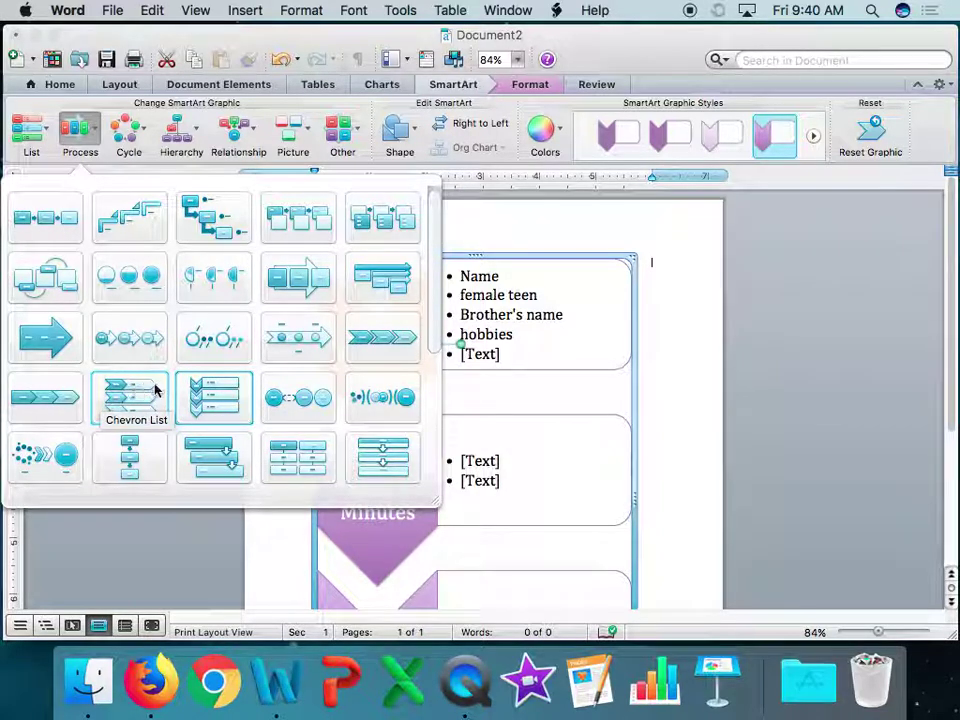
pyautogui.scroll(-5, 441, 343)
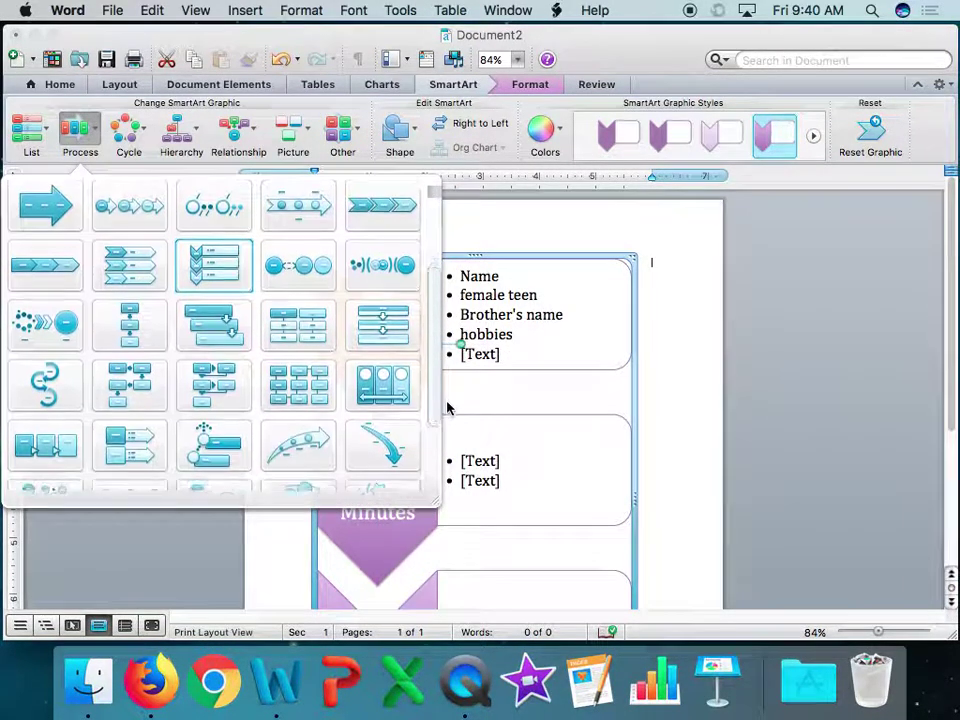
pyautogui.moveTo(447, 407)
pyautogui.mouseDown()
pyautogui.moveTo(445, 463)
pyautogui.moveTo(437, 422)
pyautogui.mouseUp()
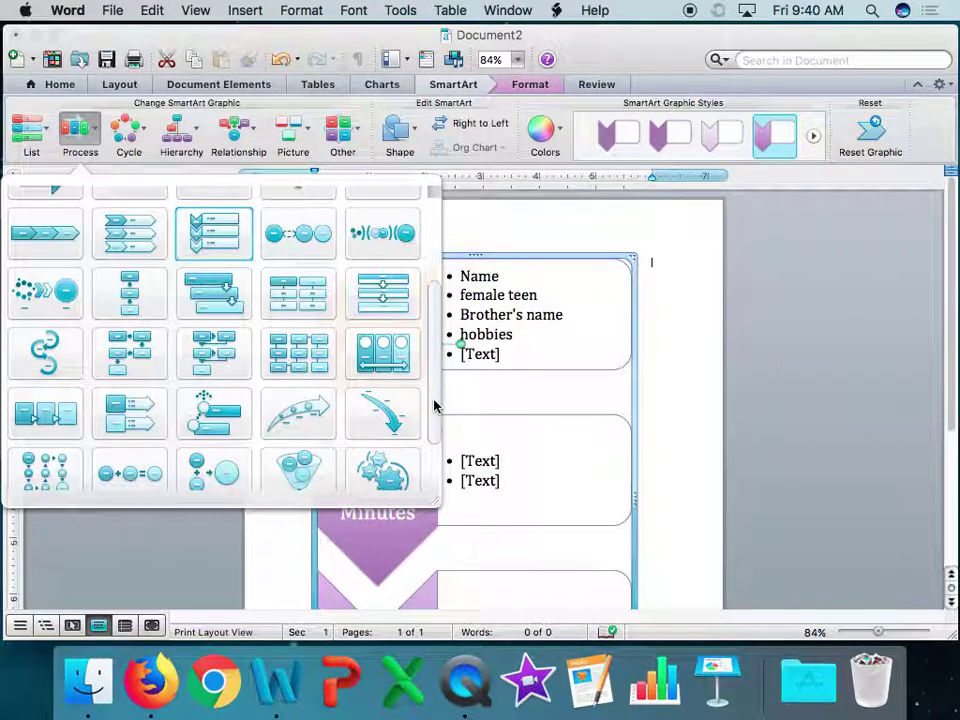
pyautogui.moveTo(434, 405); pyautogui.dragTo(450, 297)
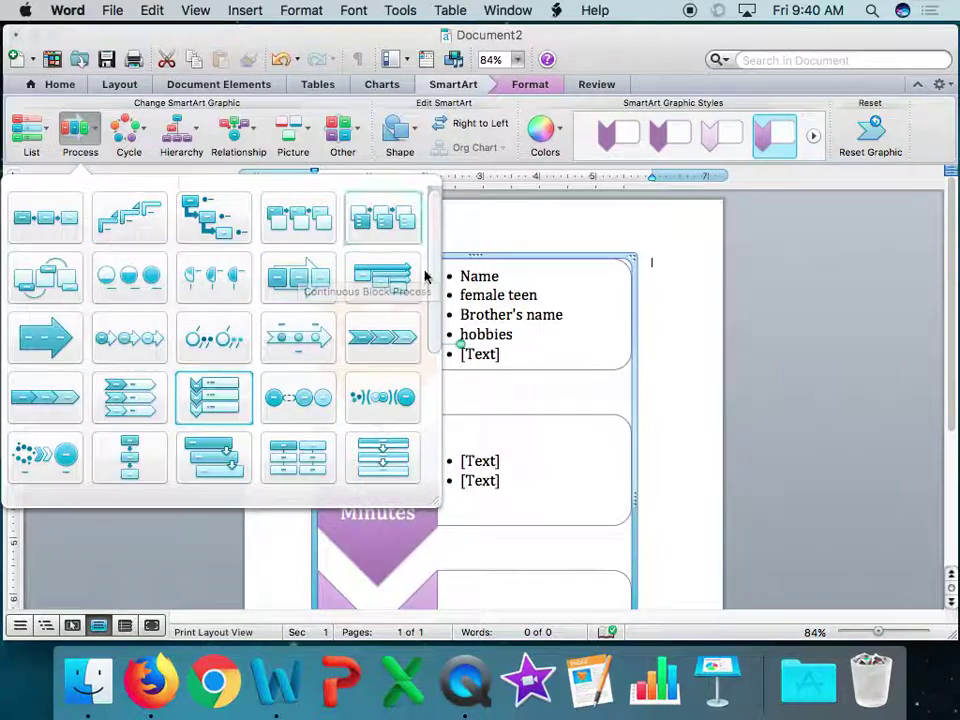
pyautogui.click(594, 292)
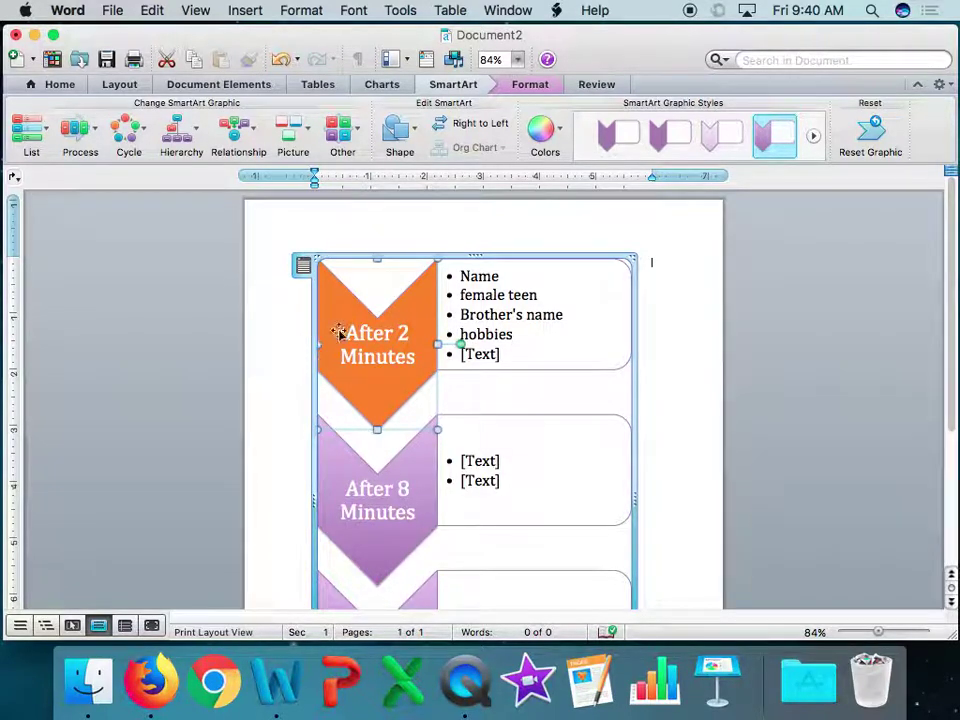
# Browse the Hierarchy, Relationship and Picture SmartArt layouts without changing the chevron list
pyautogui.click(182, 132)
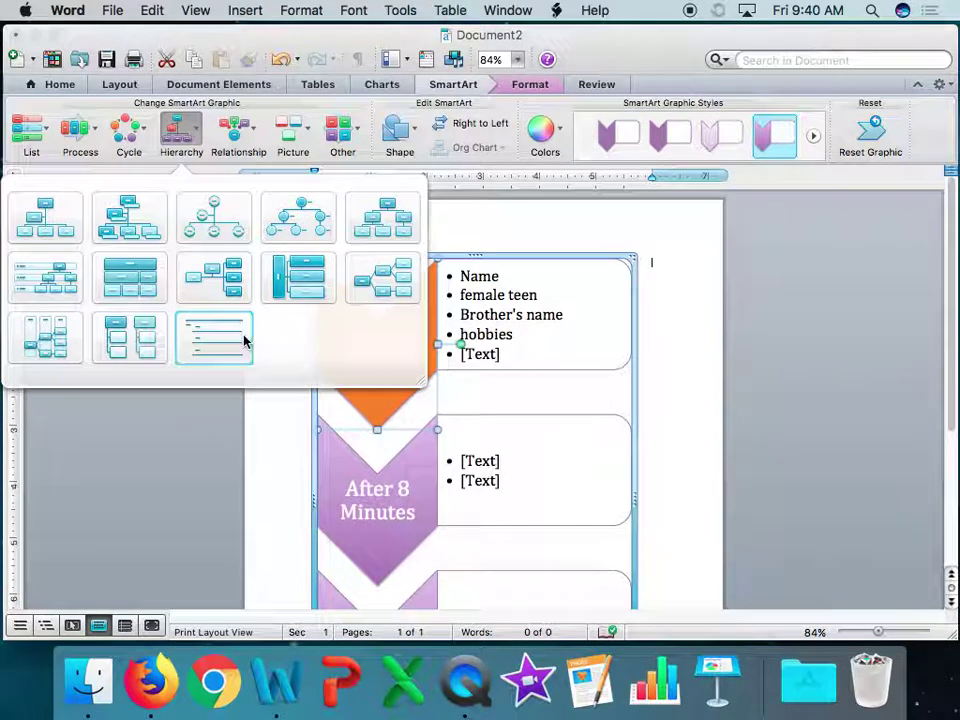
pyautogui.click(244, 132)
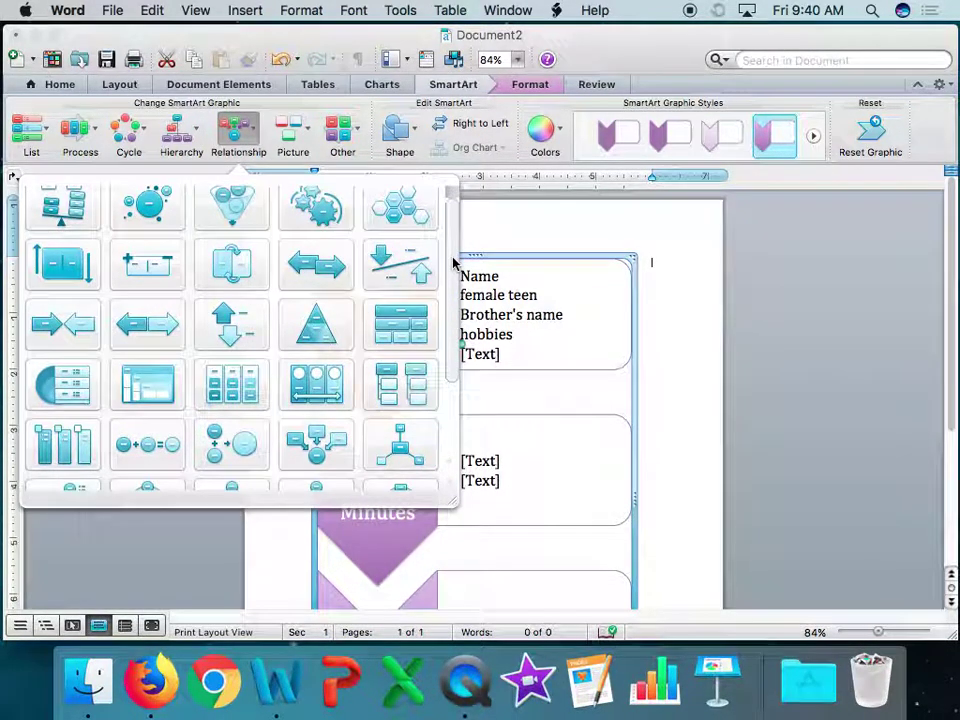
pyautogui.scroll(-2, 450, 270)
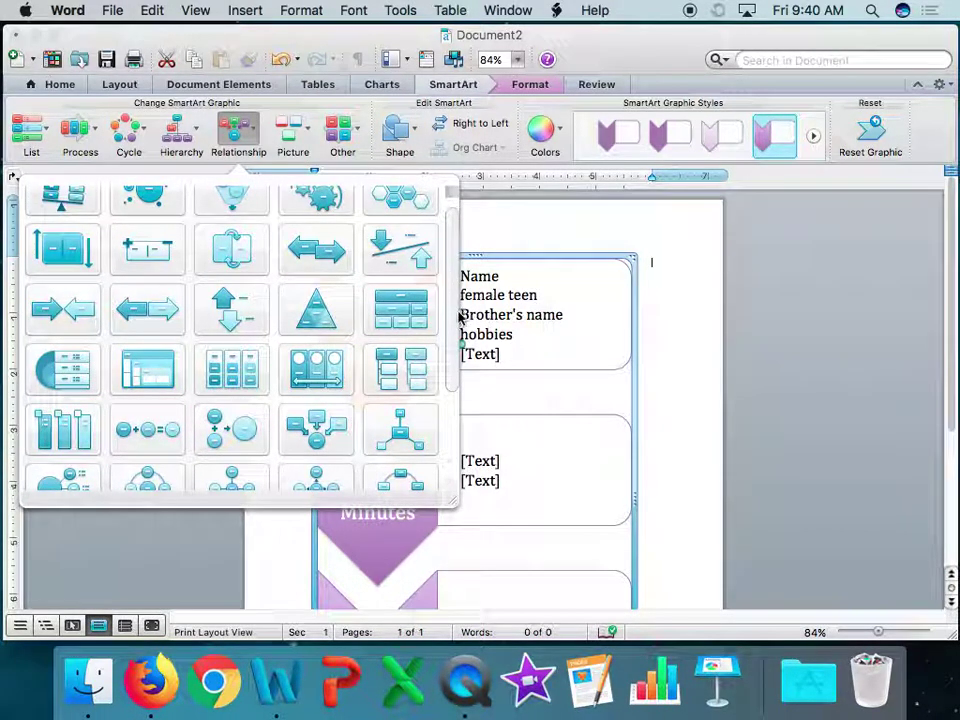
pyautogui.scroll(-3, 456, 345)
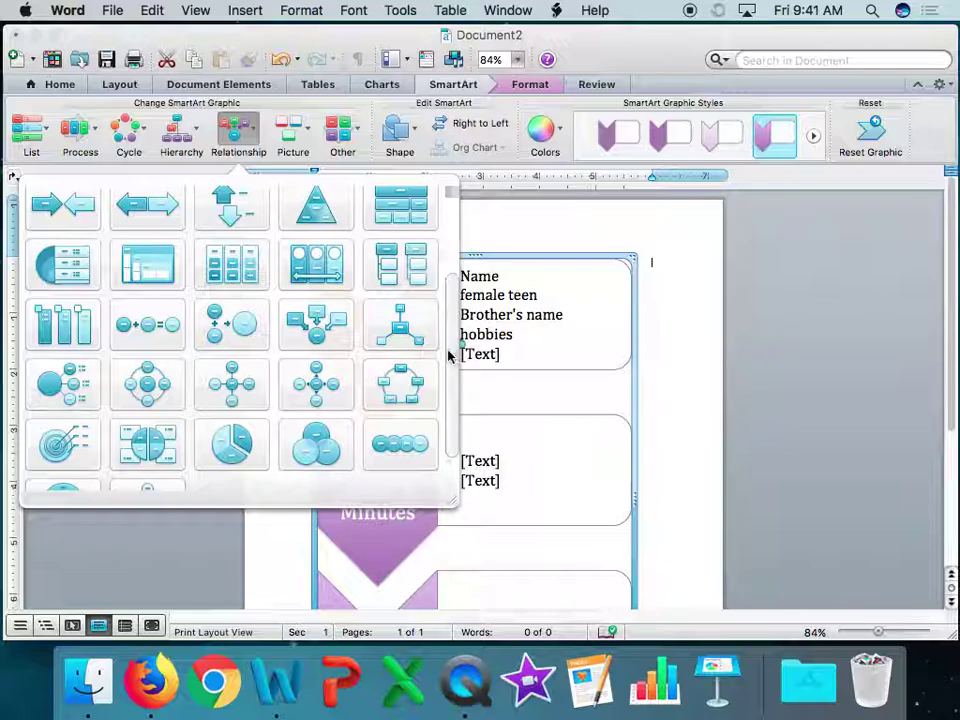
pyautogui.scroll(3, 452, 360)
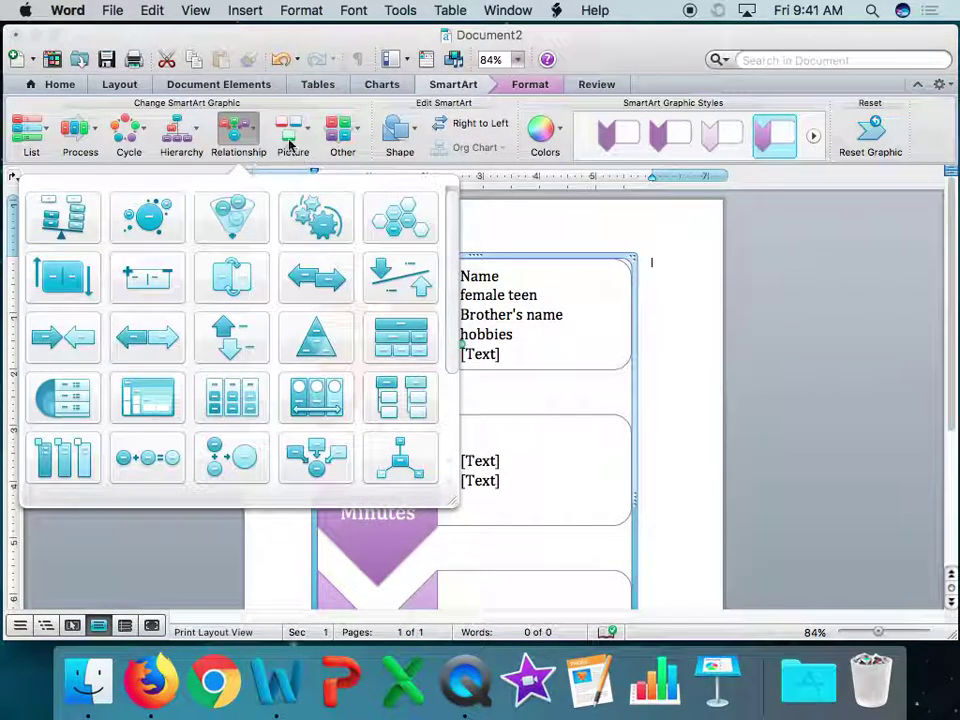
pyautogui.click(292, 146)
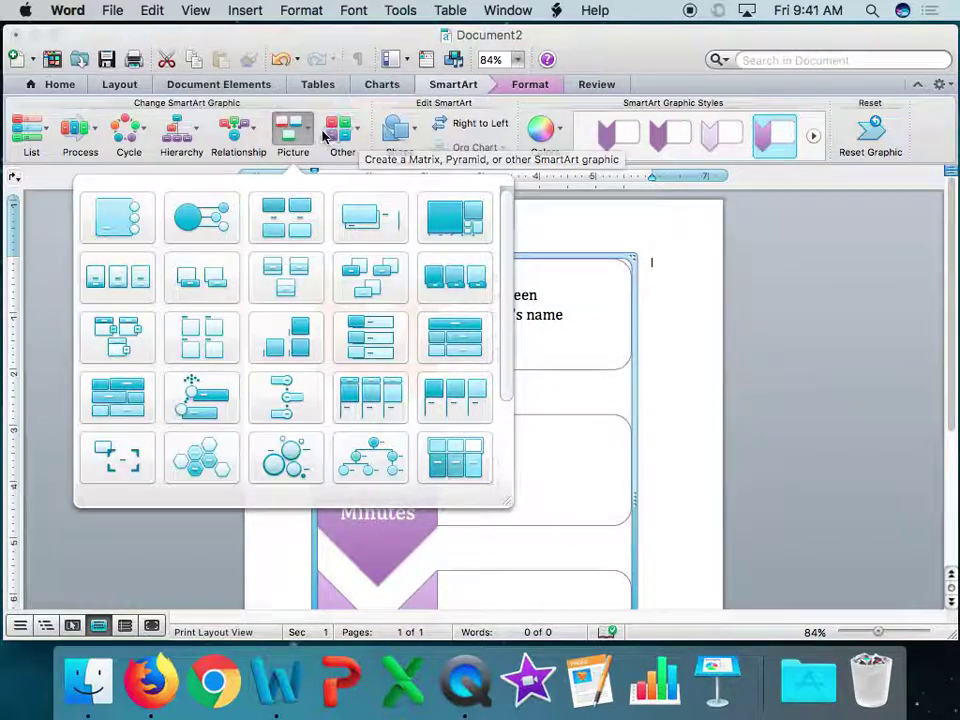
pyautogui.scroll(-3, 503, 312)
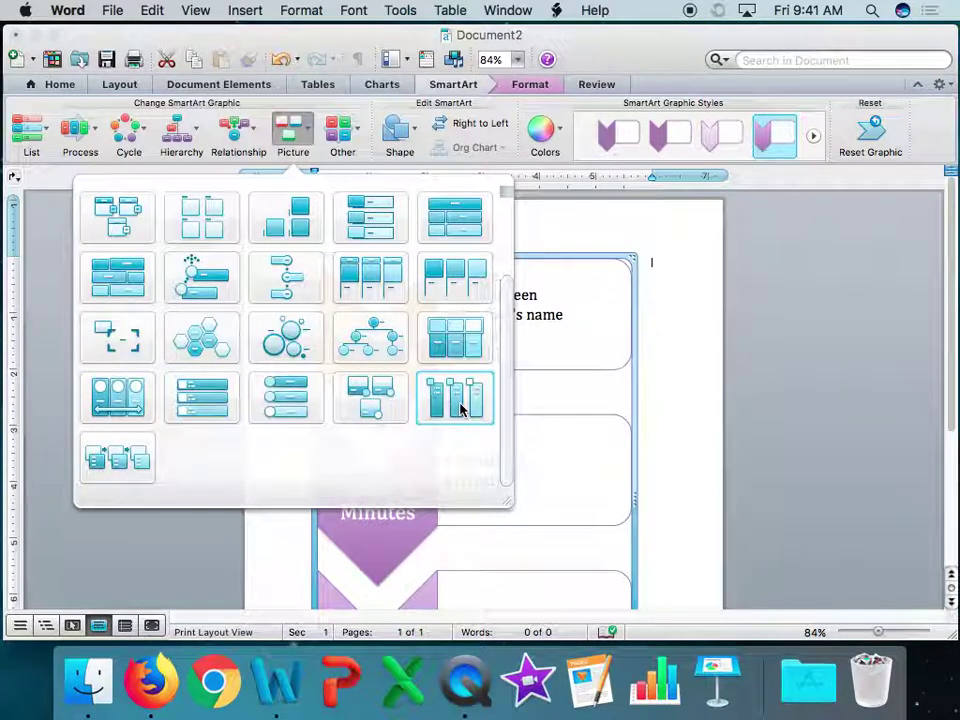
# Show the Matrix and Pyramid SmartArt layouts while leaving the orange-and-purple chevron list as is
pyautogui.click(342, 135)
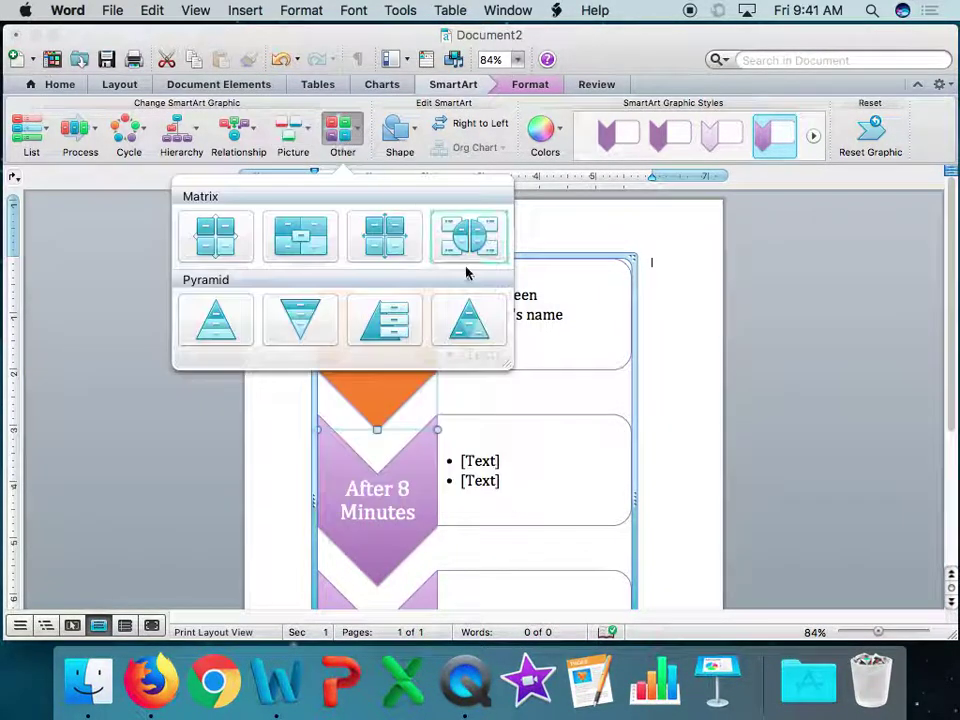